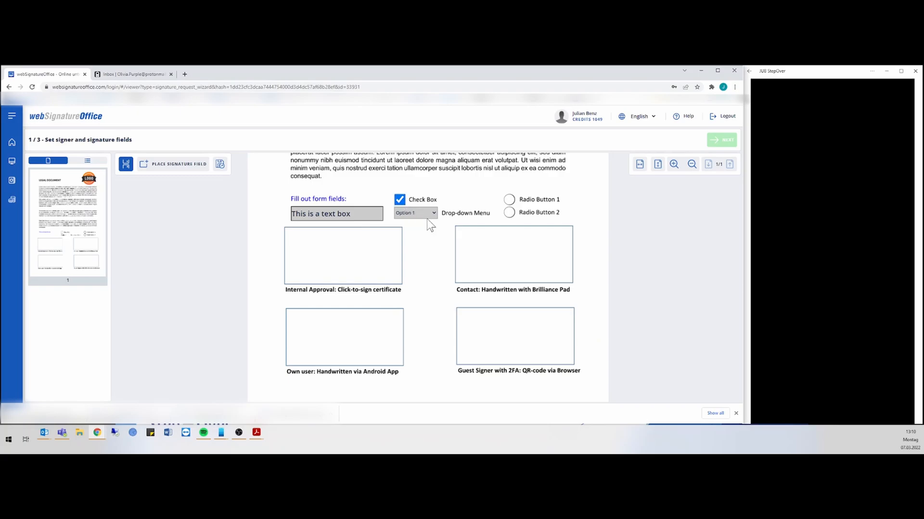
Keep the Check Box ticked, pick Option 2 from the drop-down, and select Radio Button 2
click(402, 201)
click(401, 200)
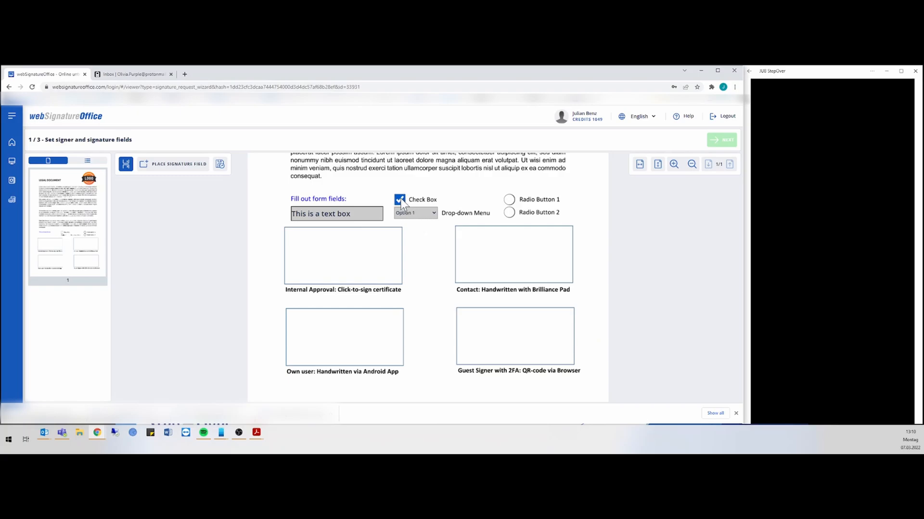
click(433, 216)
click(420, 230)
click(509, 199)
click(511, 213)
Place a sign-yourself signature field over the Internal Approval box
click(187, 166)
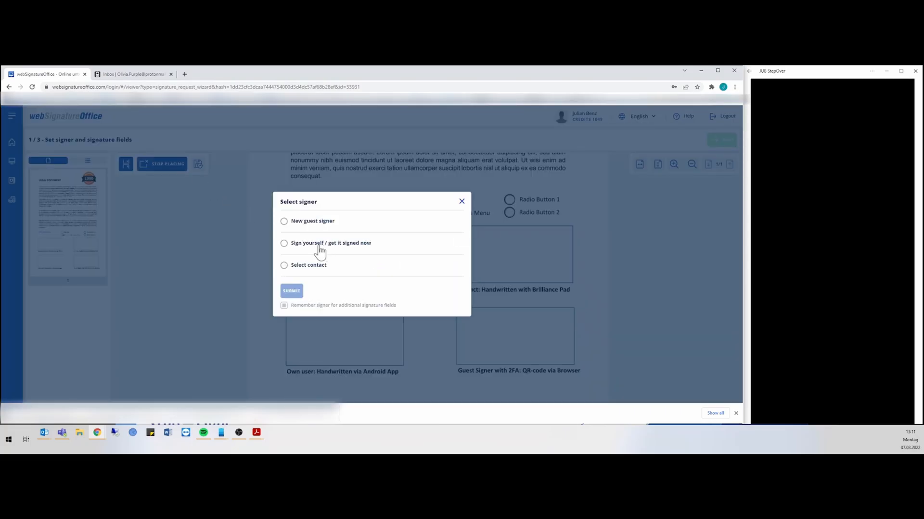
click(305, 250)
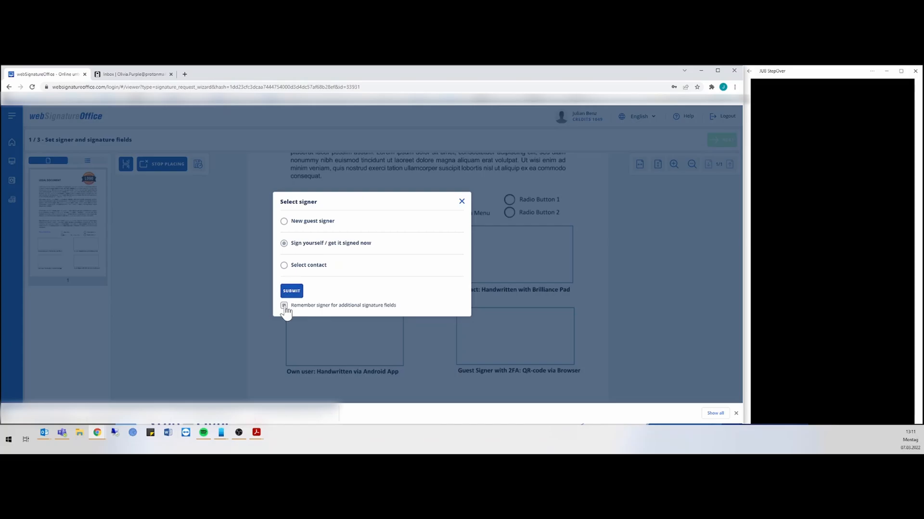
click(292, 292)
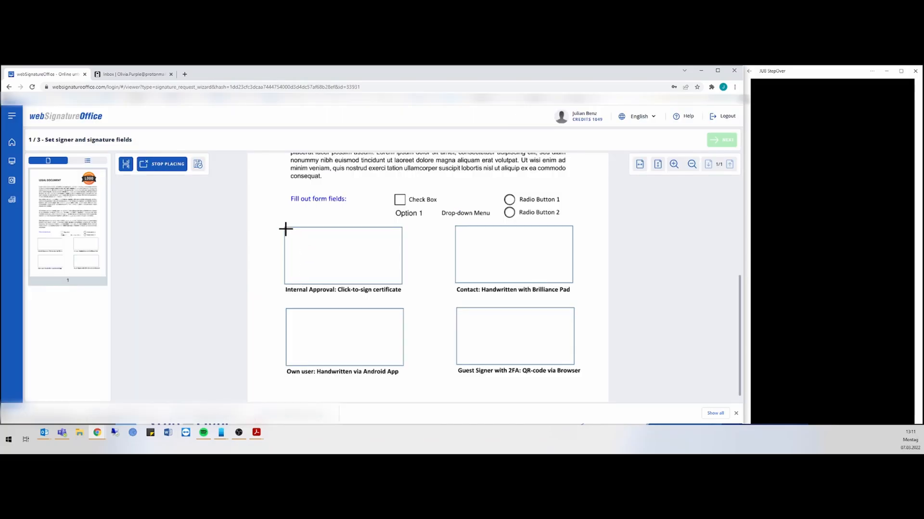
drag(285, 228, 401, 284)
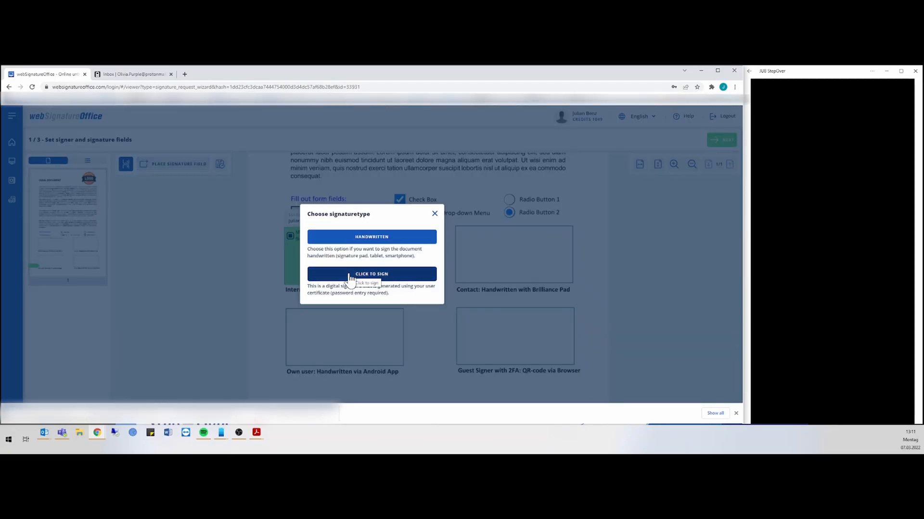
Click-to-sign it with your certificate, adding Account Manager text and the date
click(349, 278)
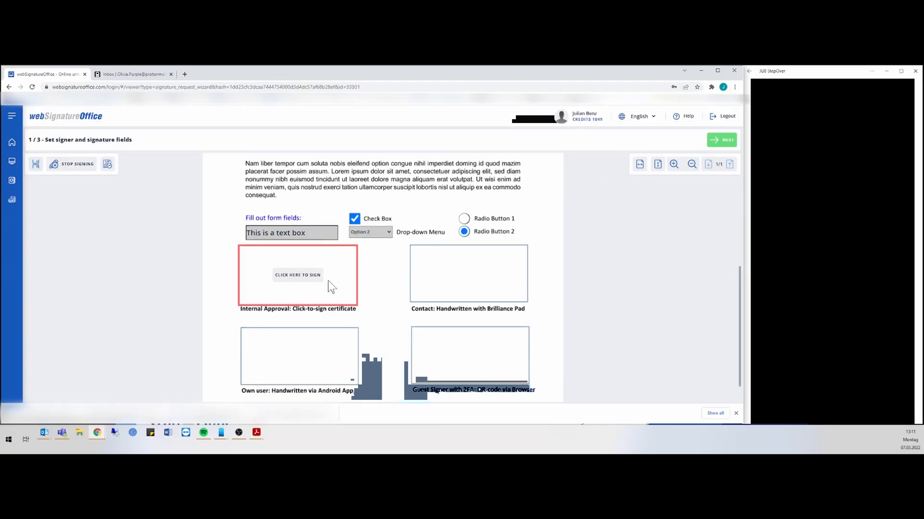
click(303, 355)
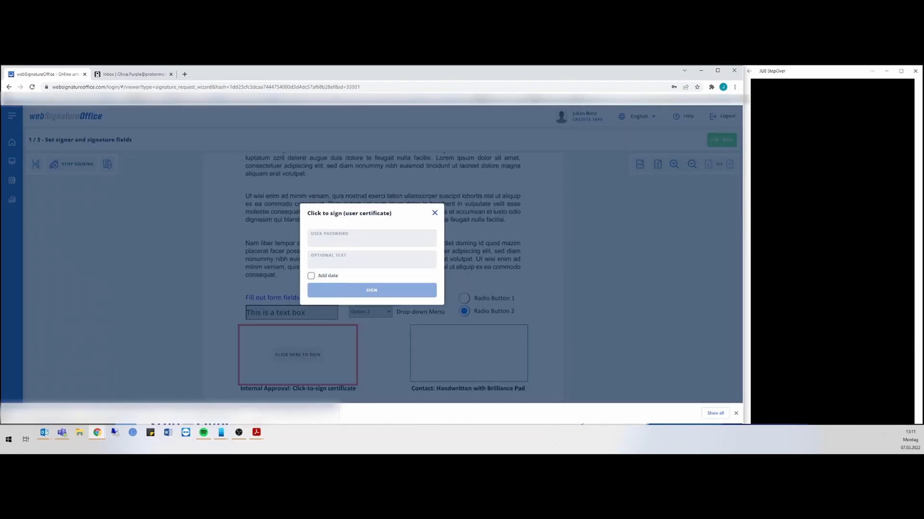
click(342, 258)
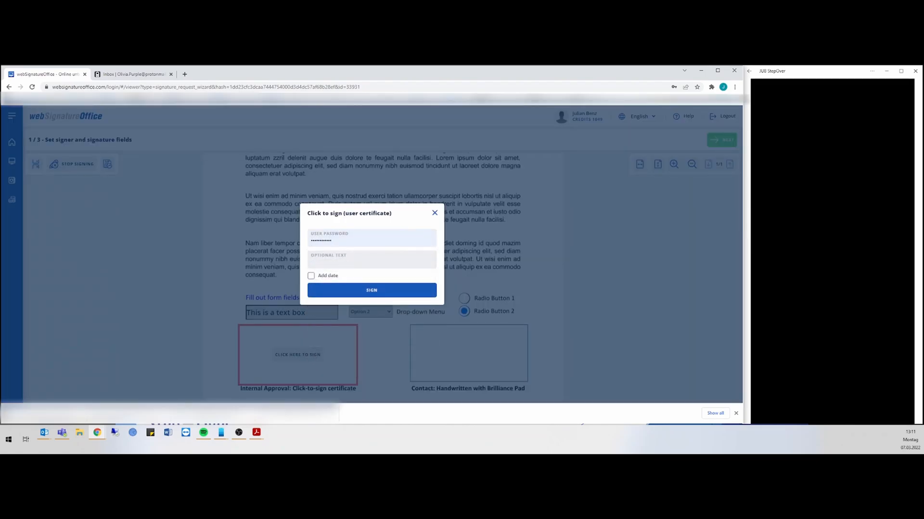
click(342, 260)
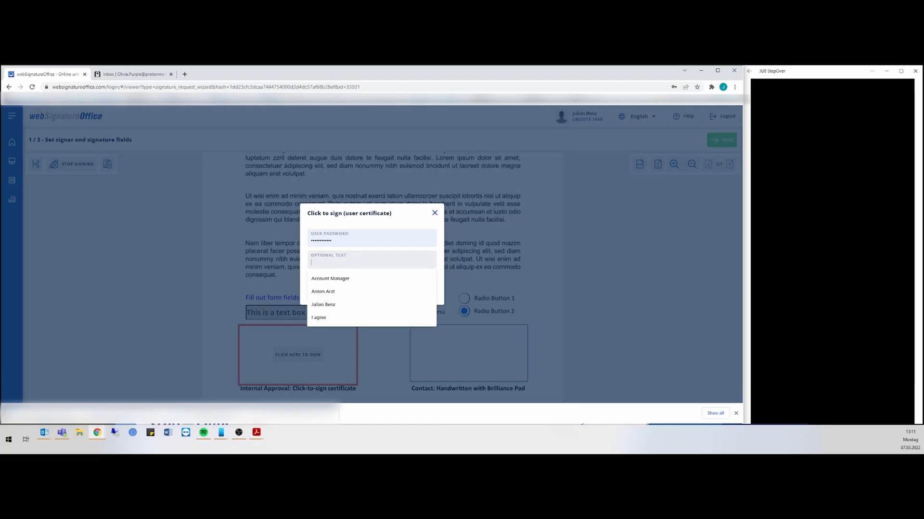
click(332, 282)
click(312, 276)
click(371, 291)
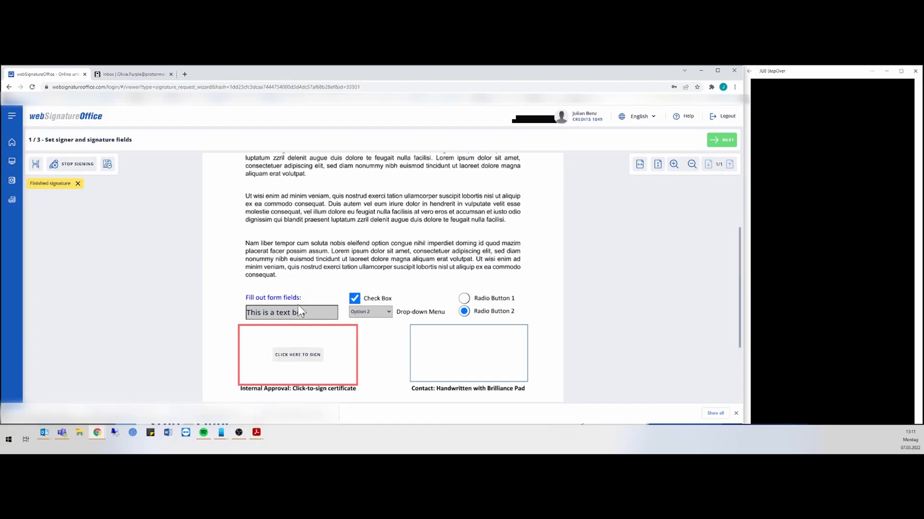
scroll(299, 305, down, 1)
scroll(301, 311, down, 4)
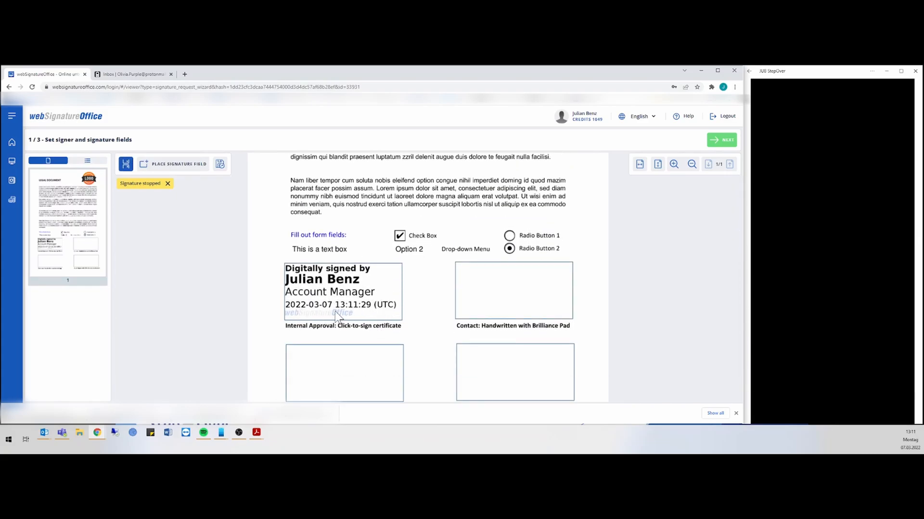
Add a signature field for yourself sized to fill the Own user box
scroll(338, 317, down, 1)
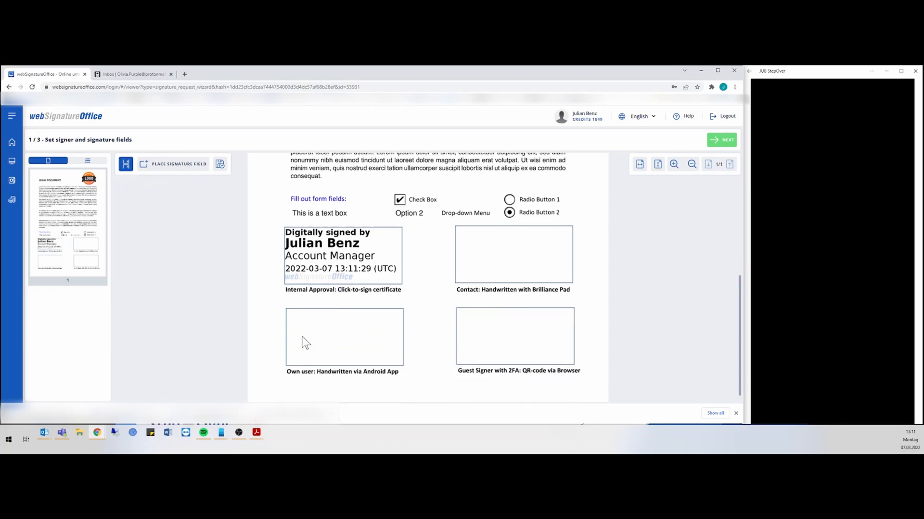
click(196, 173)
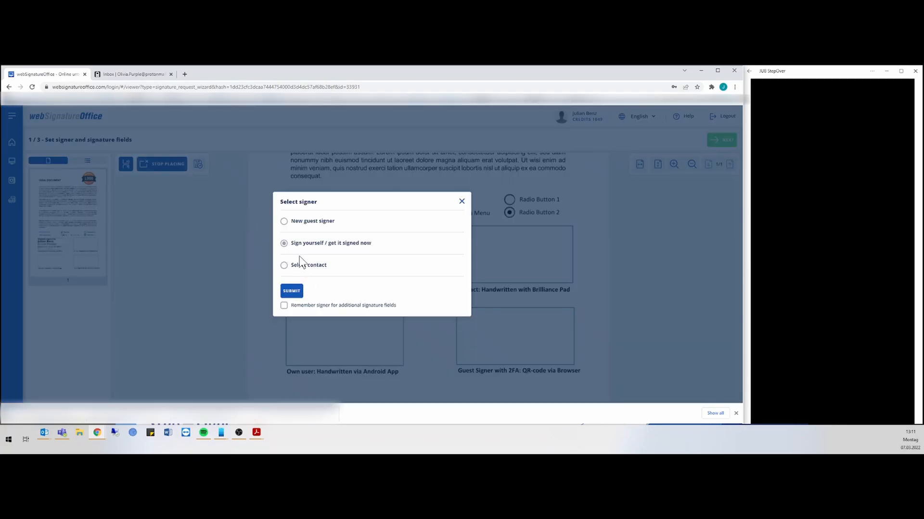
click(296, 291)
click(318, 329)
drag(325, 324, 336, 322)
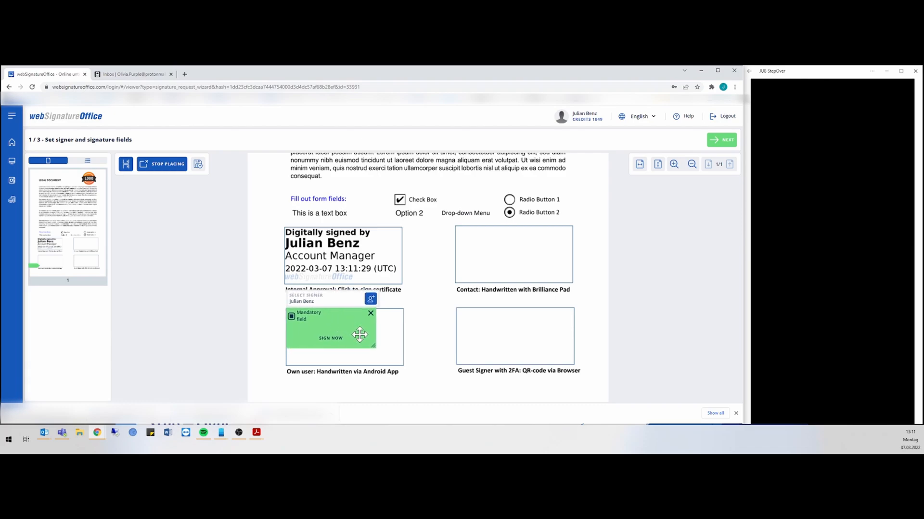
drag(377, 346, 398, 362)
Add a signature field in the Contact box assigned to a saved contact
click(493, 252)
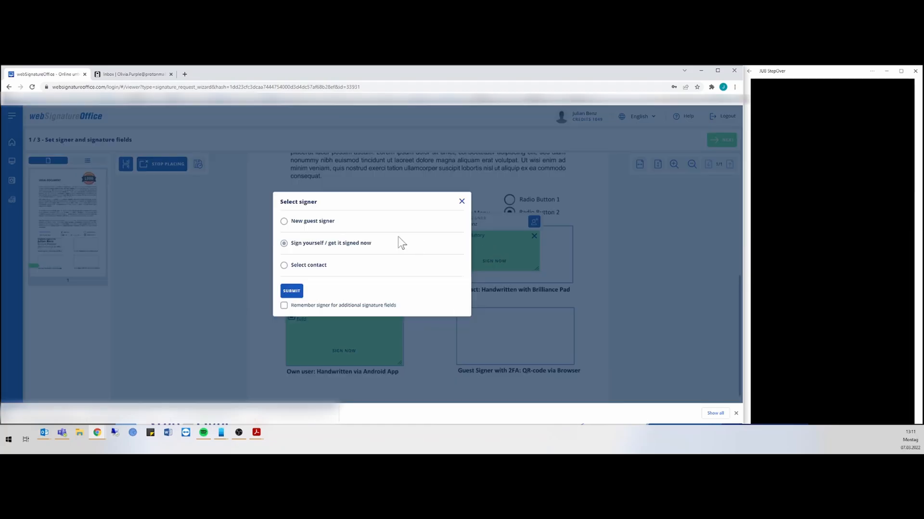
click(285, 266)
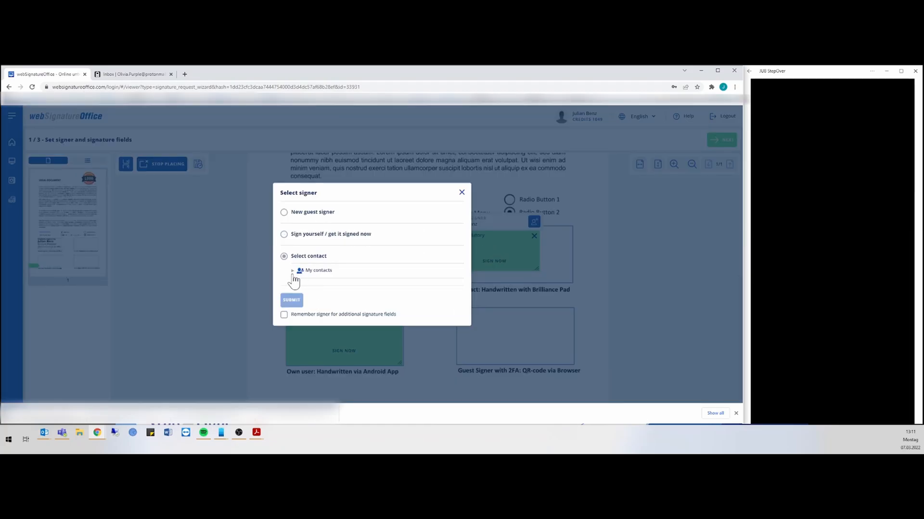
click(327, 271)
scroll(330, 270, down, 3)
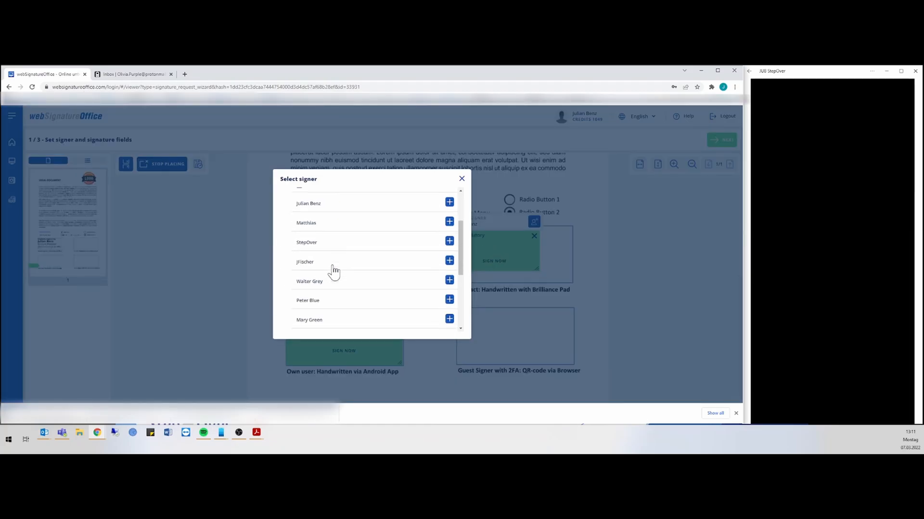
click(449, 244)
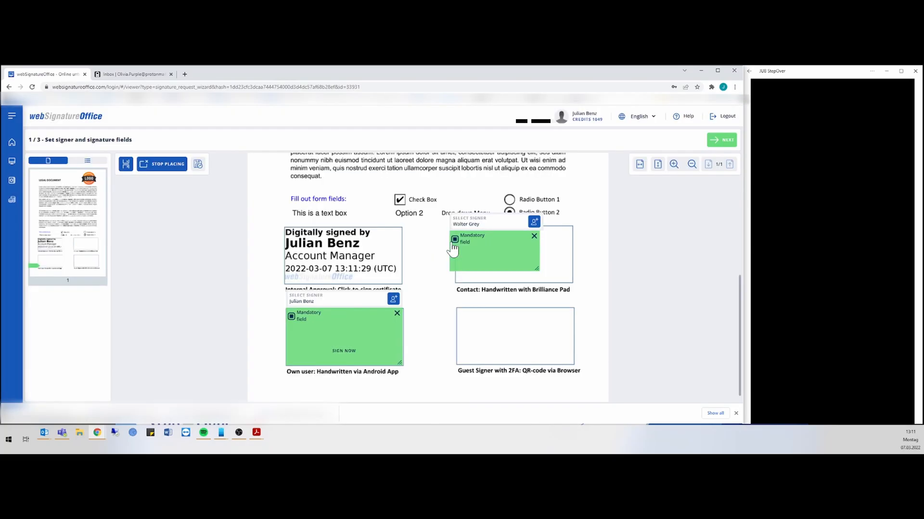
mouse_move(496, 260)
mouse_down()
mouse_move(577, 289)
mouse_move(568, 280)
mouse_up()
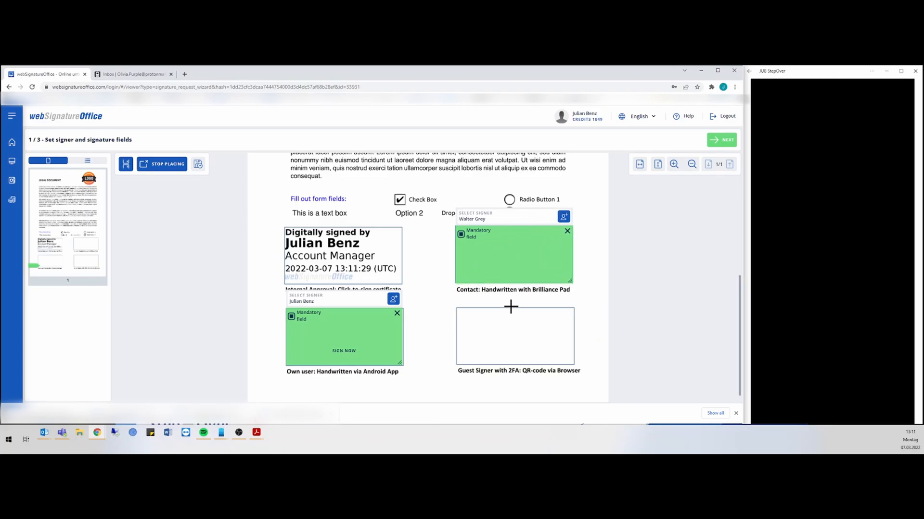
Add a Guest Signer field for a new guest, entering the guest's name, and align it
click(491, 326)
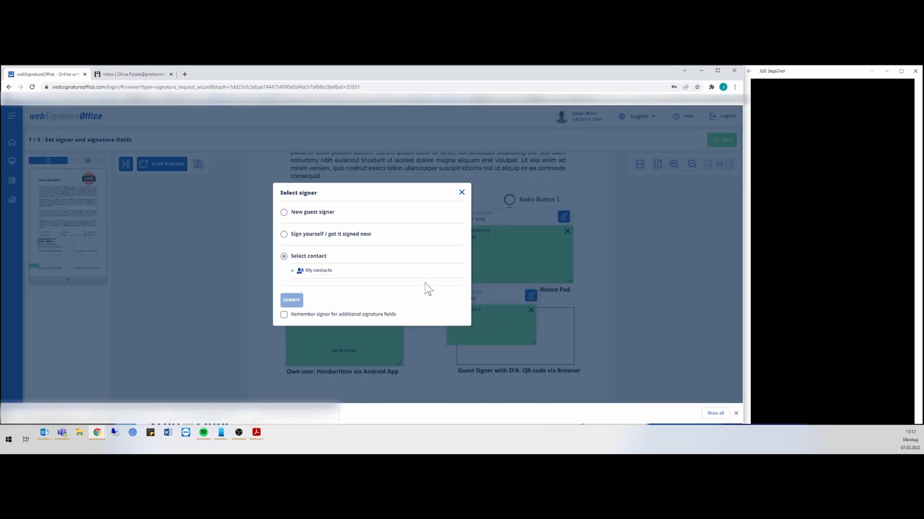
click(307, 216)
click(318, 240)
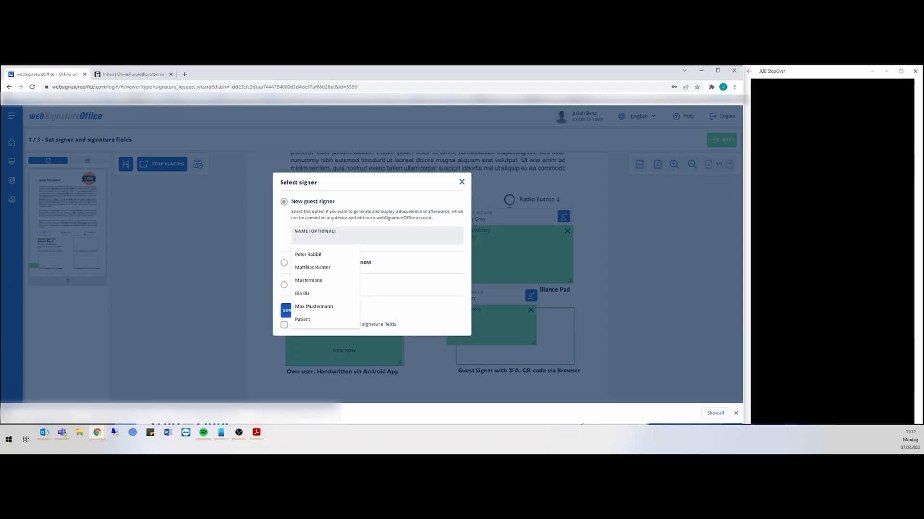
text(Oliva)
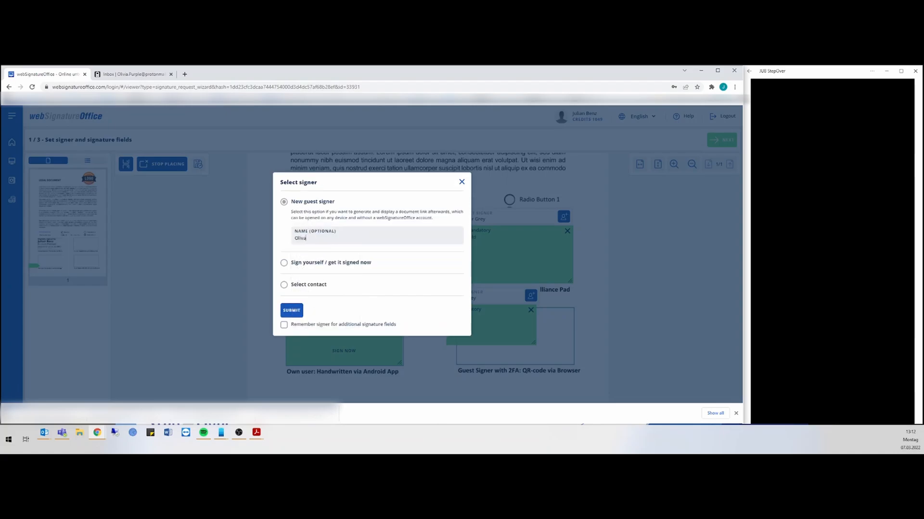
text( Purple)
click(292, 310)
mouse_move(529, 330)
mouse_down()
mouse_move(513, 326)
mouse_move(577, 371)
mouse_move(570, 360)
mouse_up()
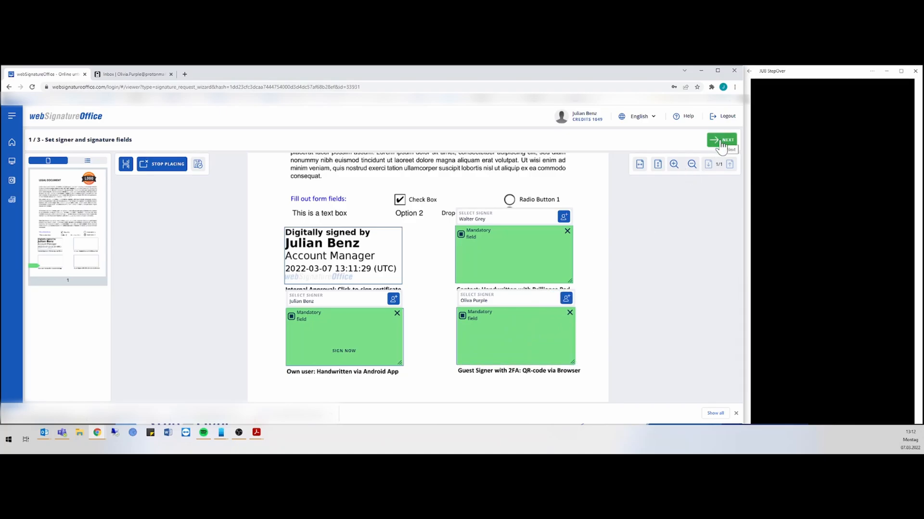
Advance to the Define workflow step and expand the contact's and your own signer settings
click(722, 142)
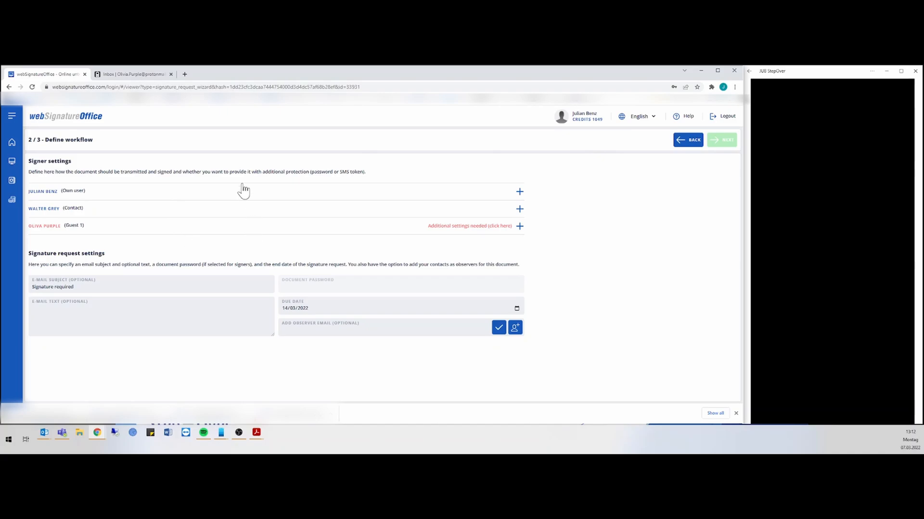
click(189, 210)
click(182, 192)
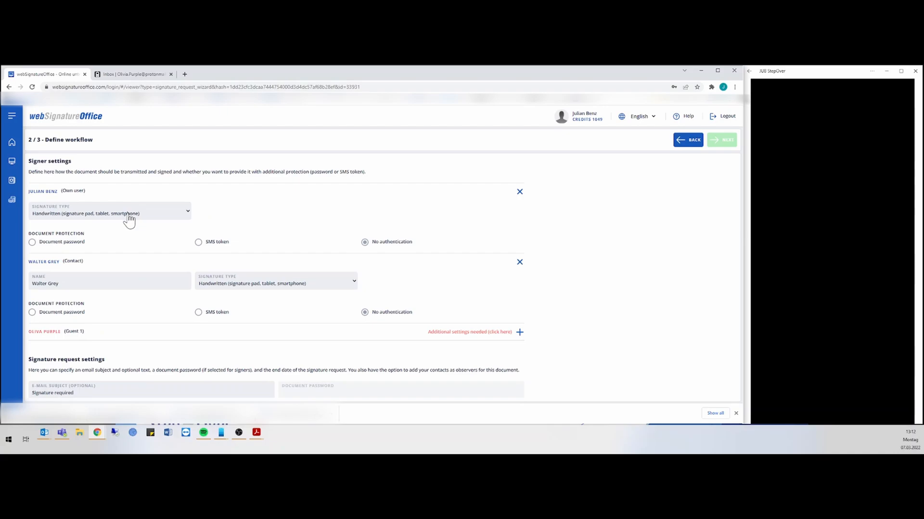
scroll(126, 219, down, 1)
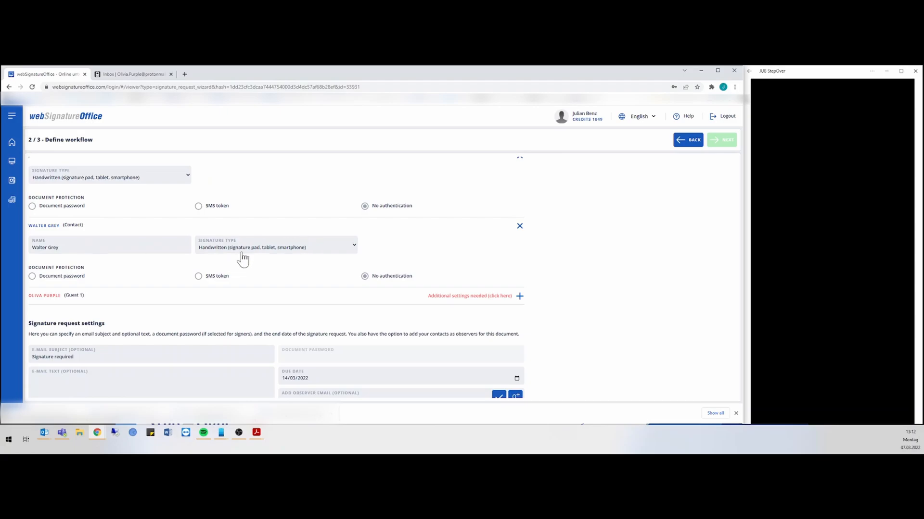
scroll(238, 259, down, 1)
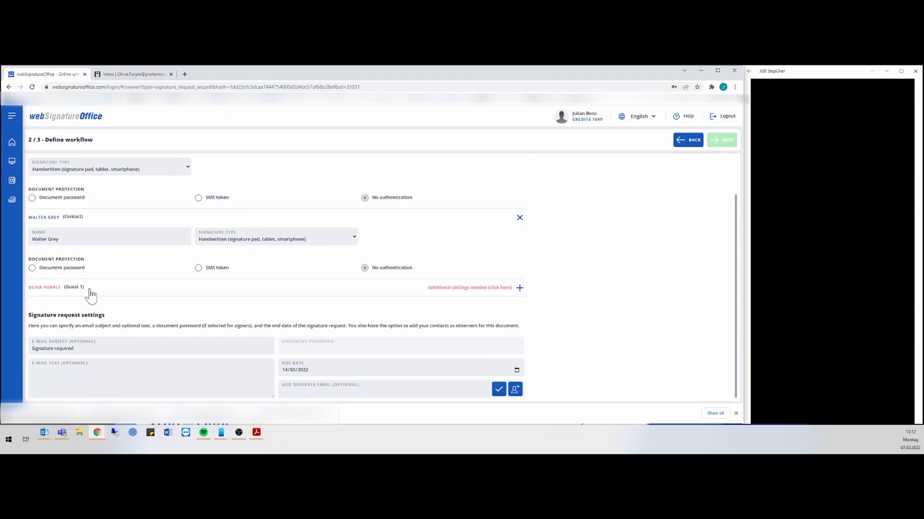
Set the guest signer's language to English and fill in their e-mail address
click(89, 291)
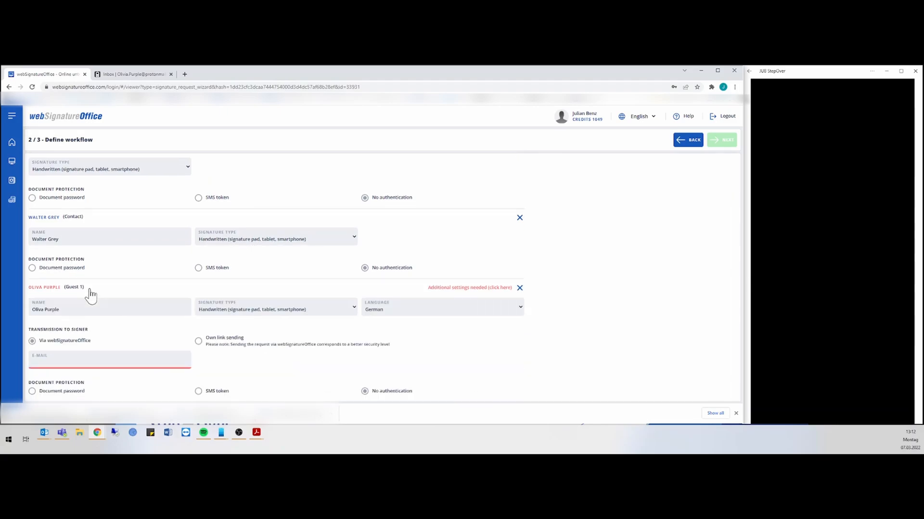
scroll(90, 290, down, 2)
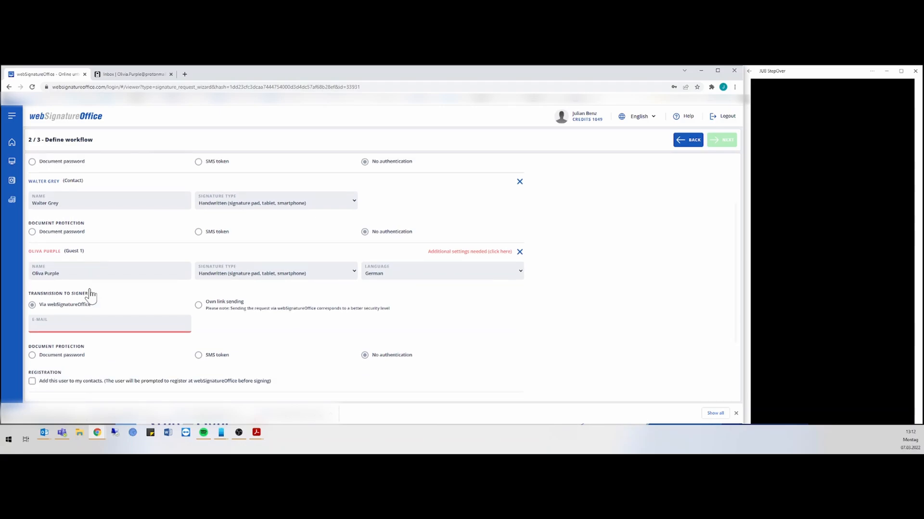
click(392, 273)
click(378, 291)
click(61, 325)
text(oli)
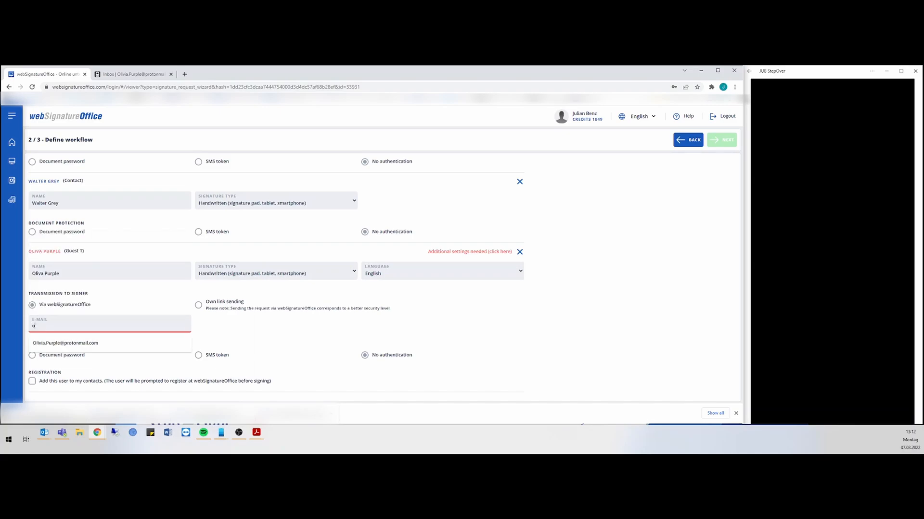
click(65, 342)
Protect the guest's signing with an SMS token to a (GB) +44 mobile number
scroll(167, 333, down, 1)
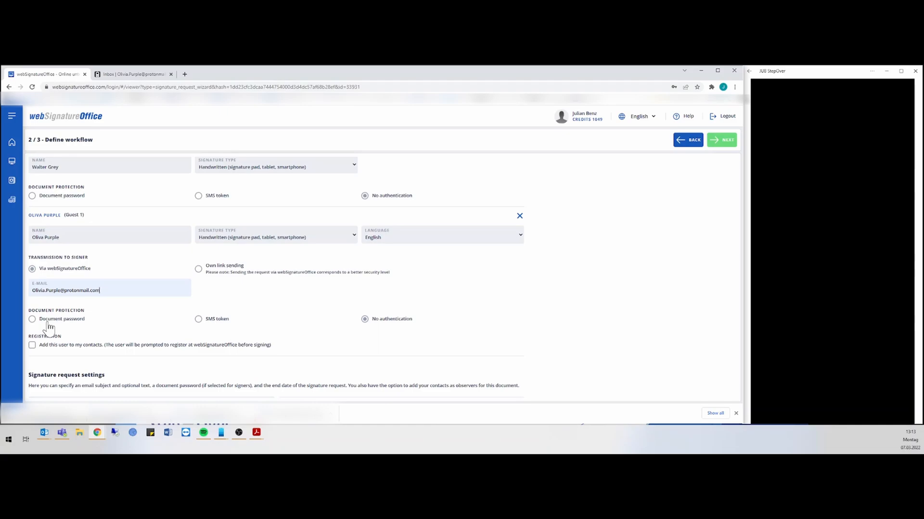
click(198, 320)
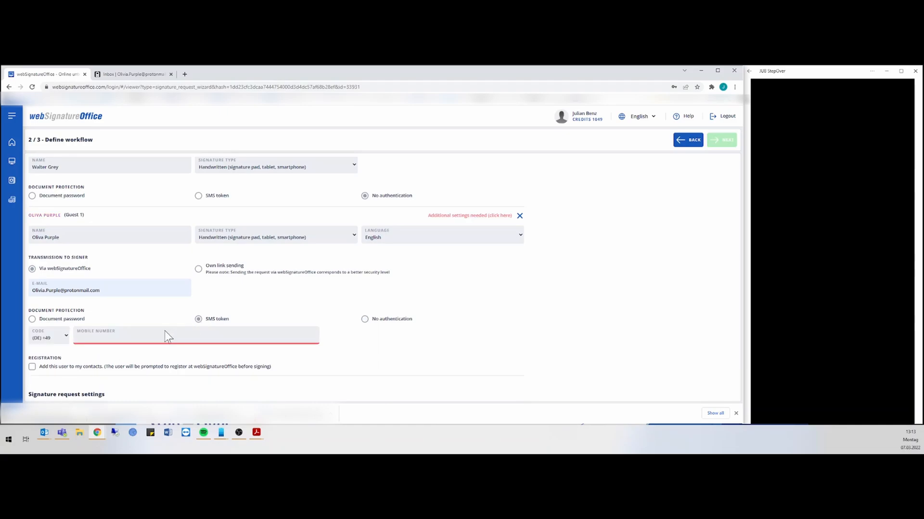
click(67, 337)
scroll(41, 278, down, 3)
scroll(41, 281, down, 4)
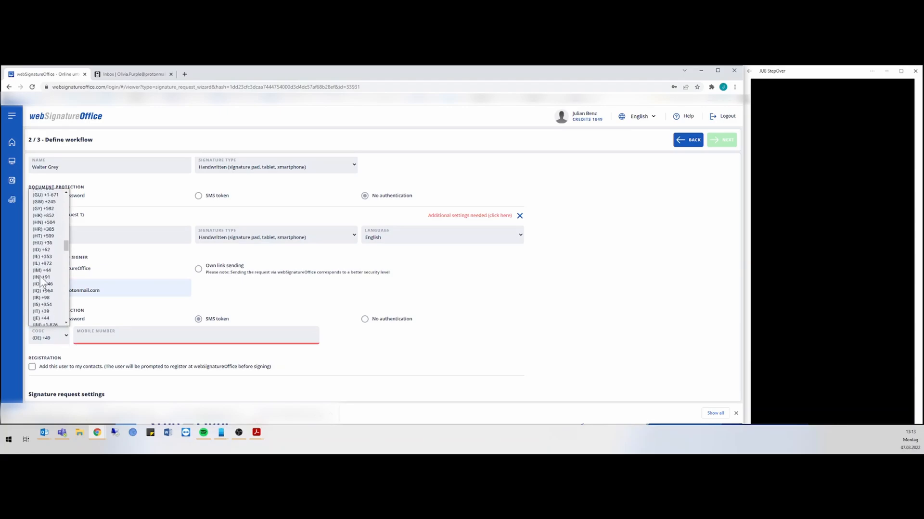
scroll(41, 279, up, 5)
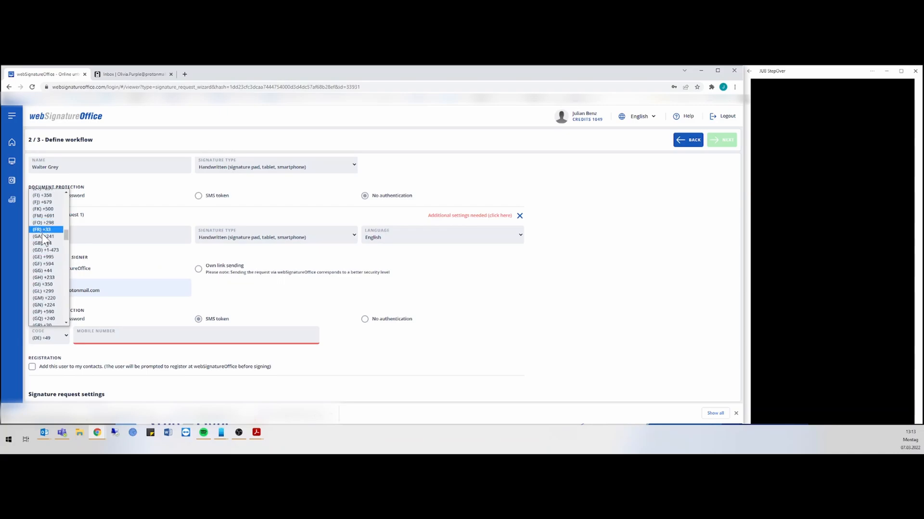
click(43, 243)
click(101, 337)
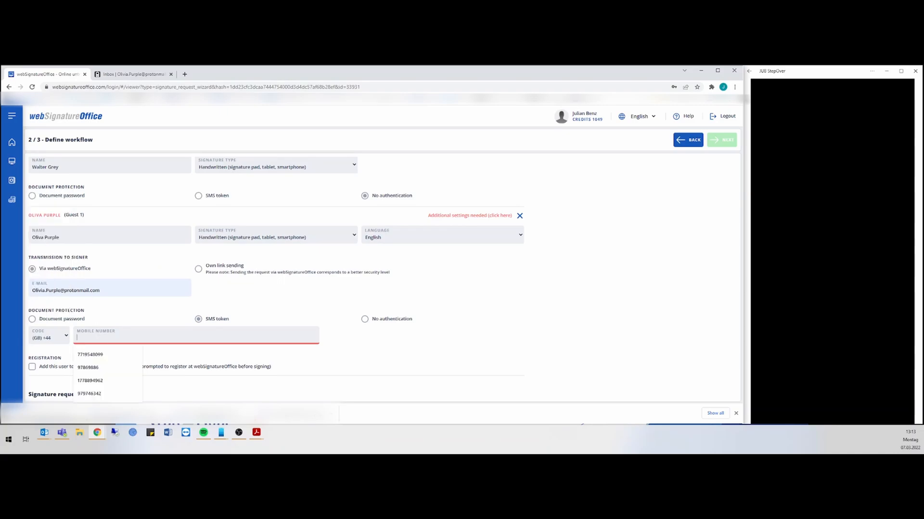
click(99, 354)
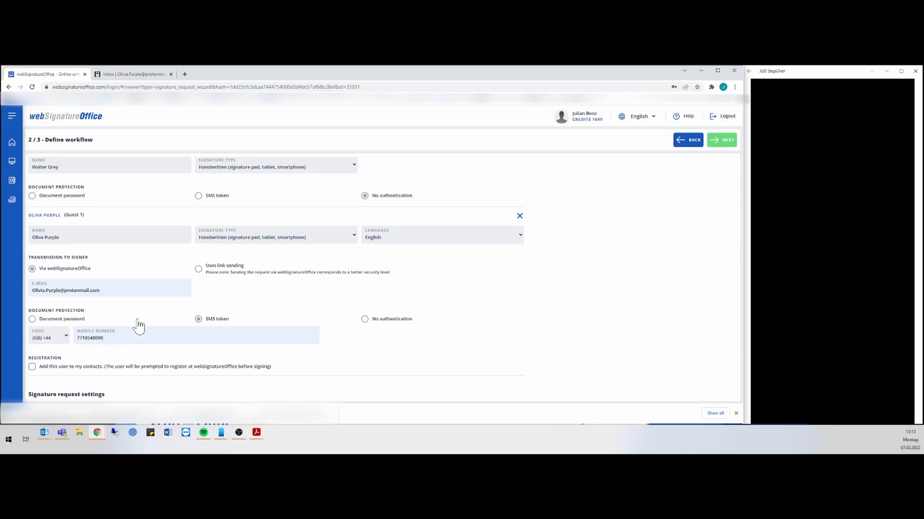
scroll(138, 323, down, 1)
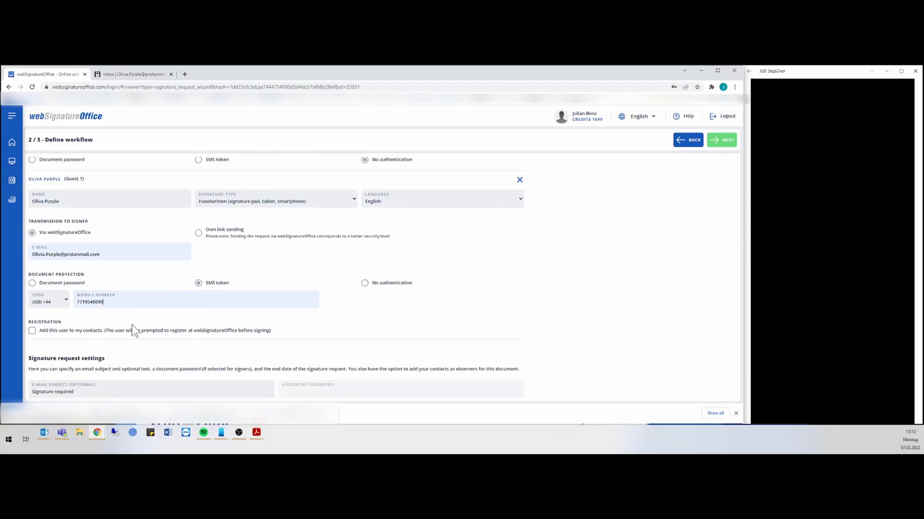
Add a sign-request message to the e-mail text and set the due date to 08/03/2022
scroll(132, 325, down, 1)
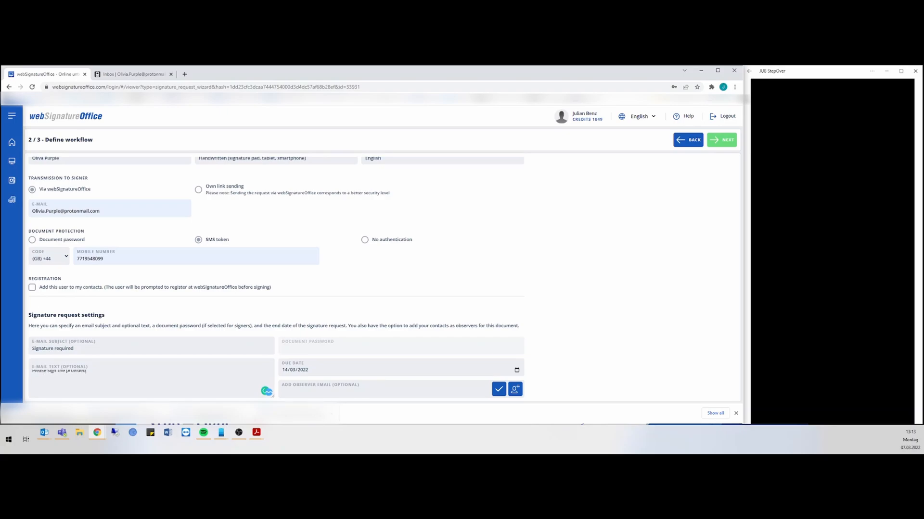
text(tocument)
click(324, 367)
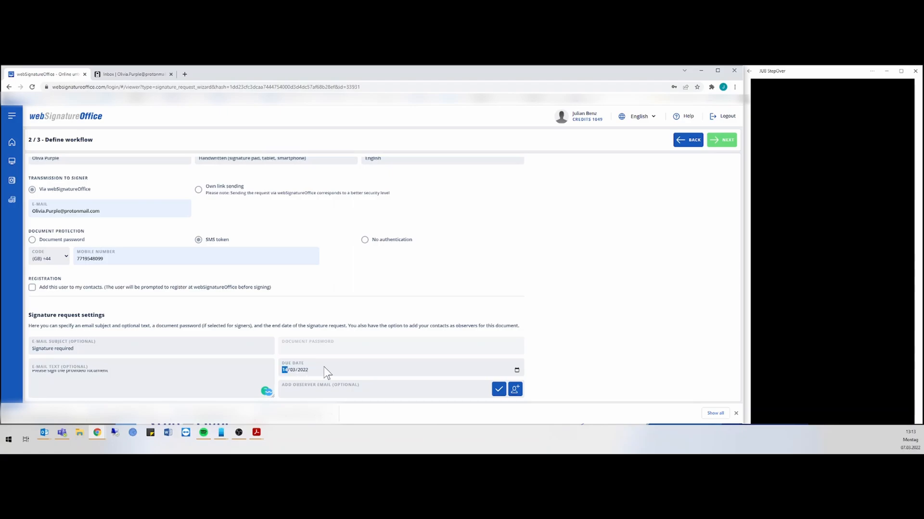
click(516, 370)
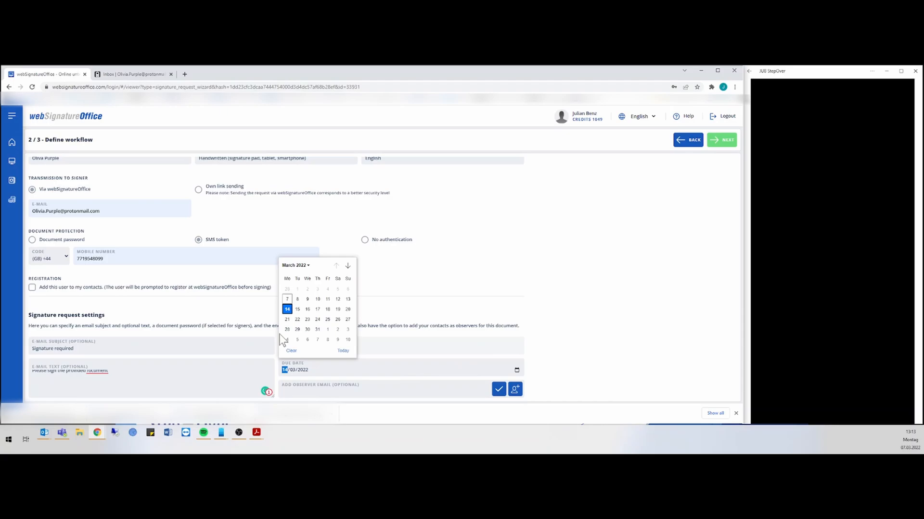
click(297, 299)
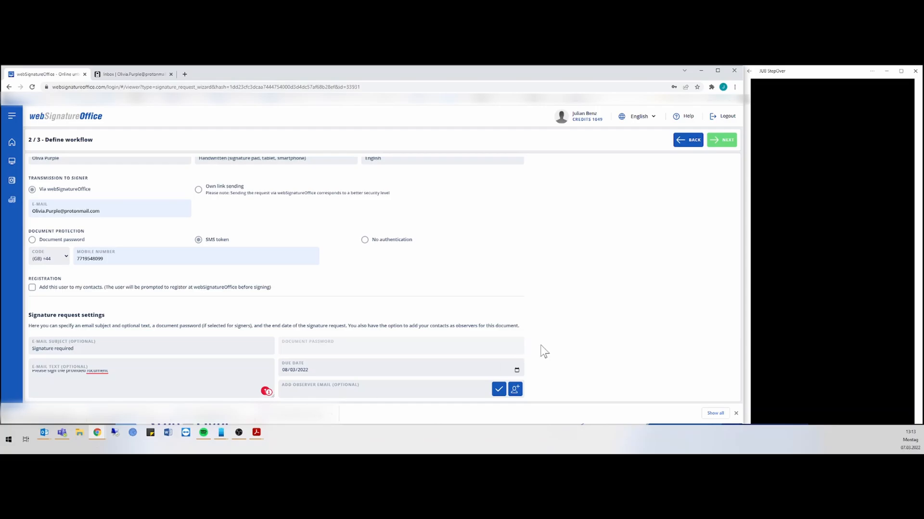
scroll(448, 318, up, 1)
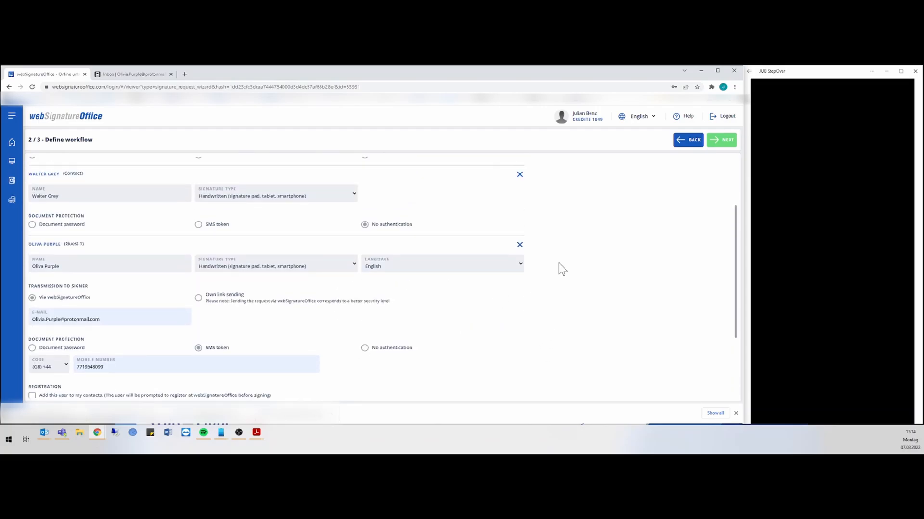
Create and submit the signature request, then open Example Document webSignatureOffice.pdf from the document list
click(723, 141)
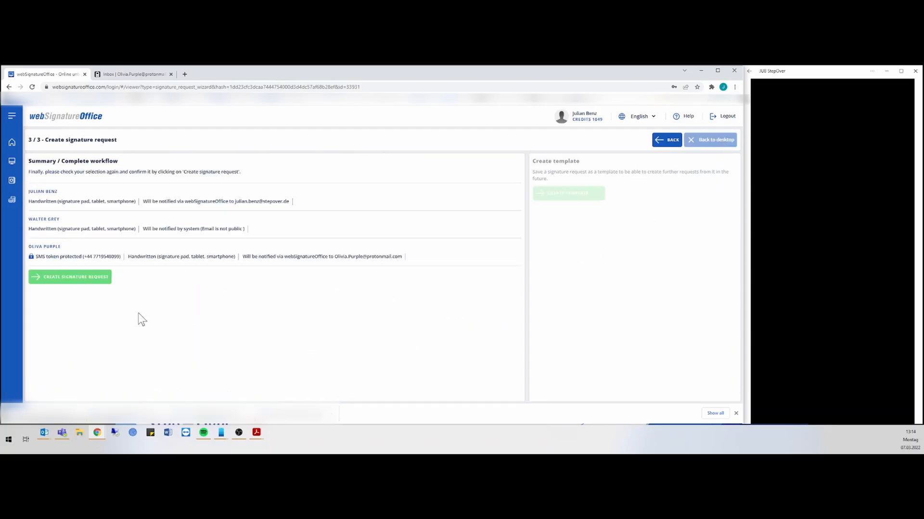
click(92, 282)
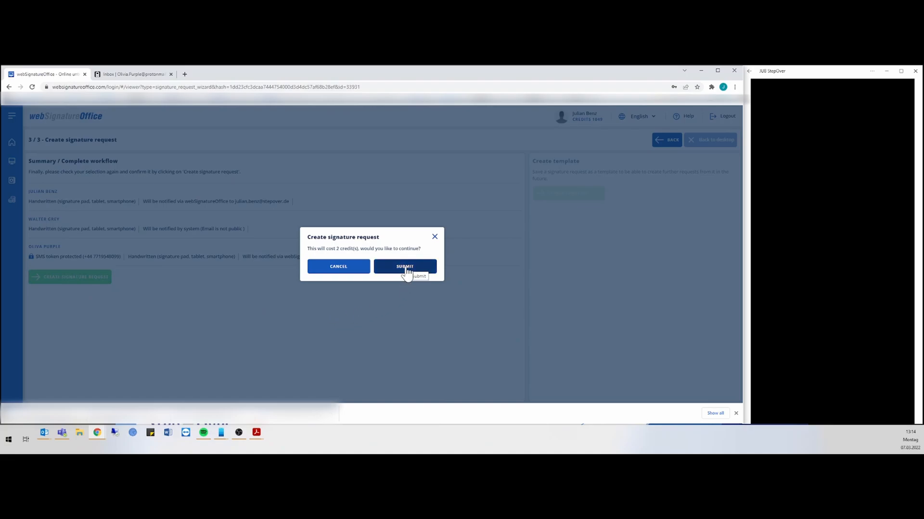
click(406, 268)
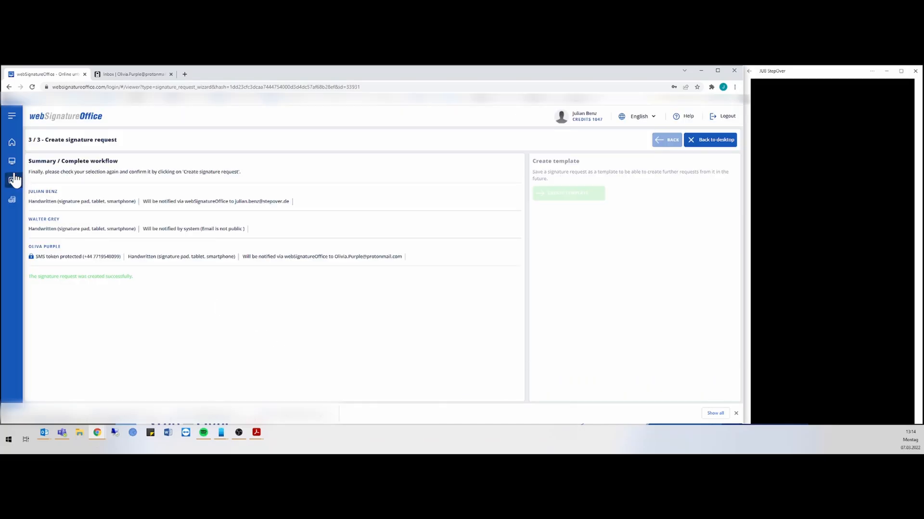
click(11, 164)
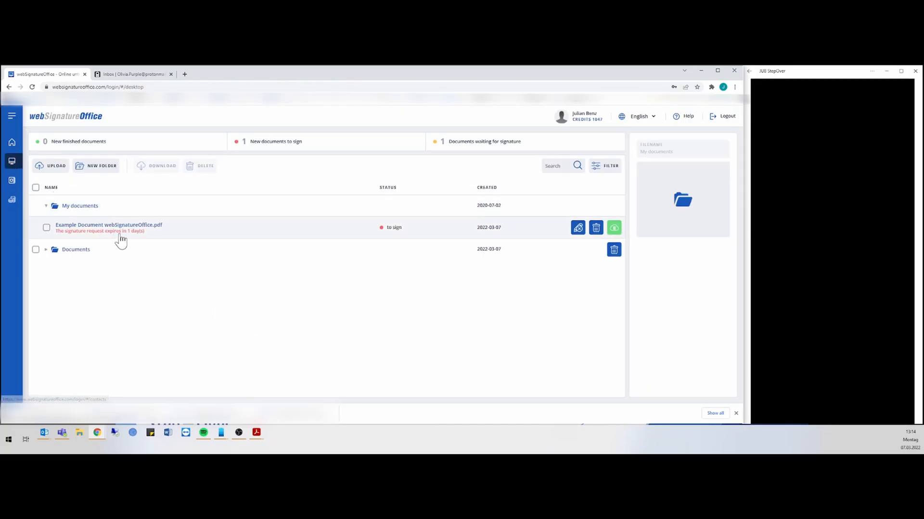
click(138, 233)
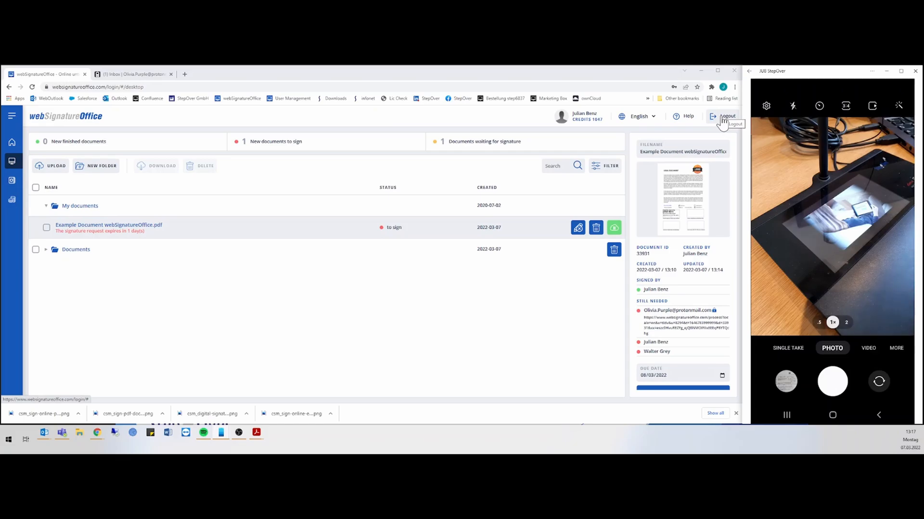
Log out, log back in as the second signer, and open the example document's signing details
click(723, 119)
click(397, 225)
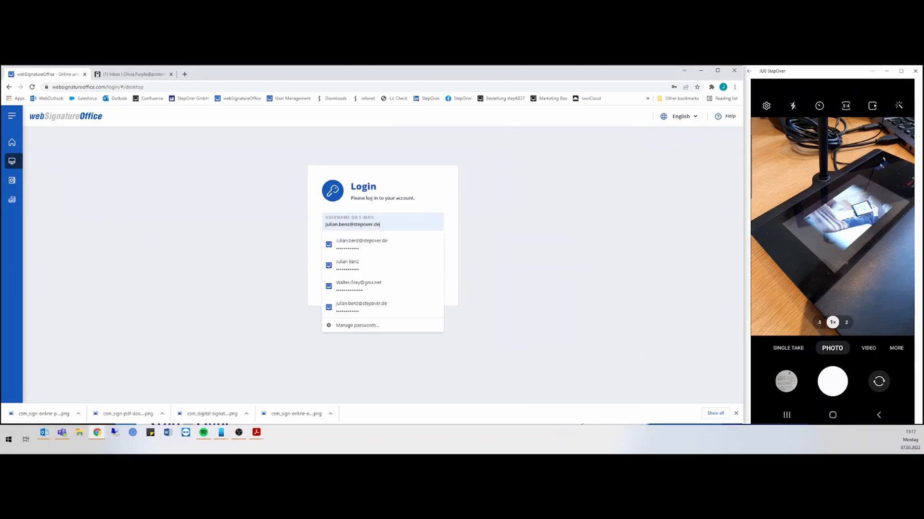
click(356, 282)
click(363, 263)
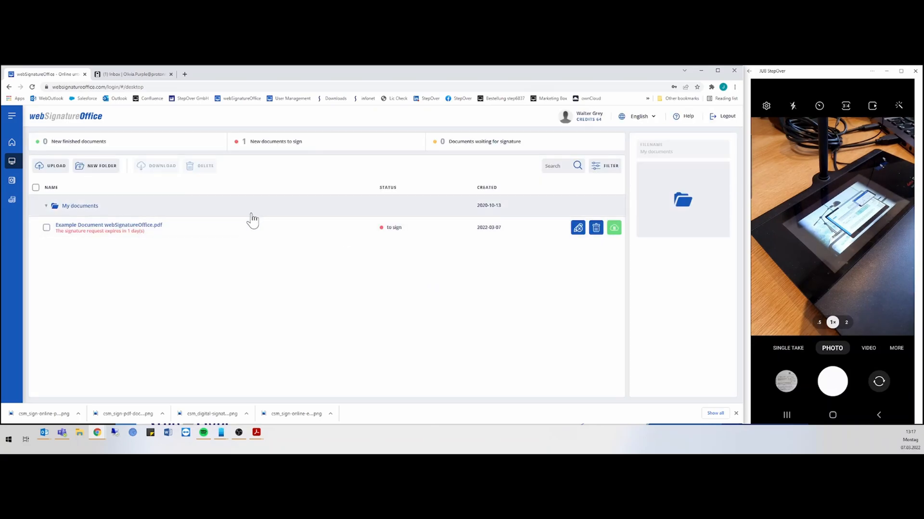
click(192, 229)
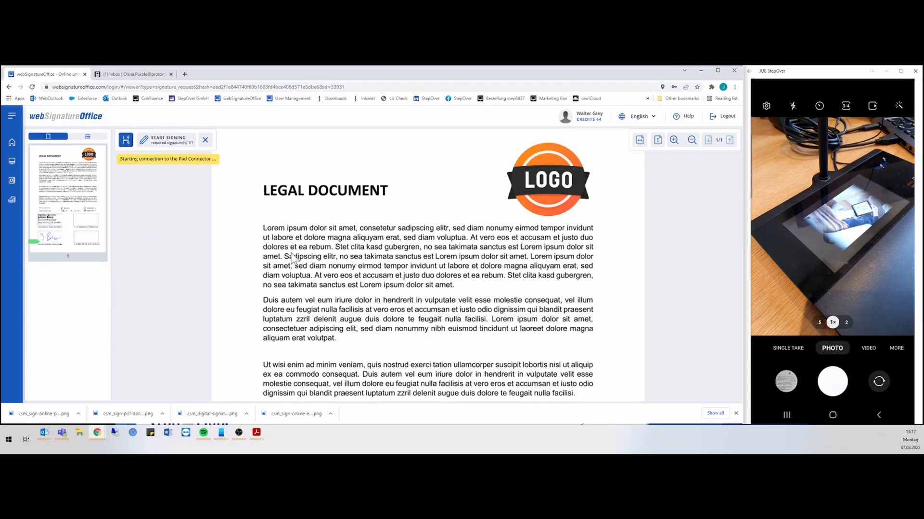
Sign the Contact box on the Brilliance Pad, dismiss the finished notice, and switch to ProtonMail
scroll(332, 246, down, 8)
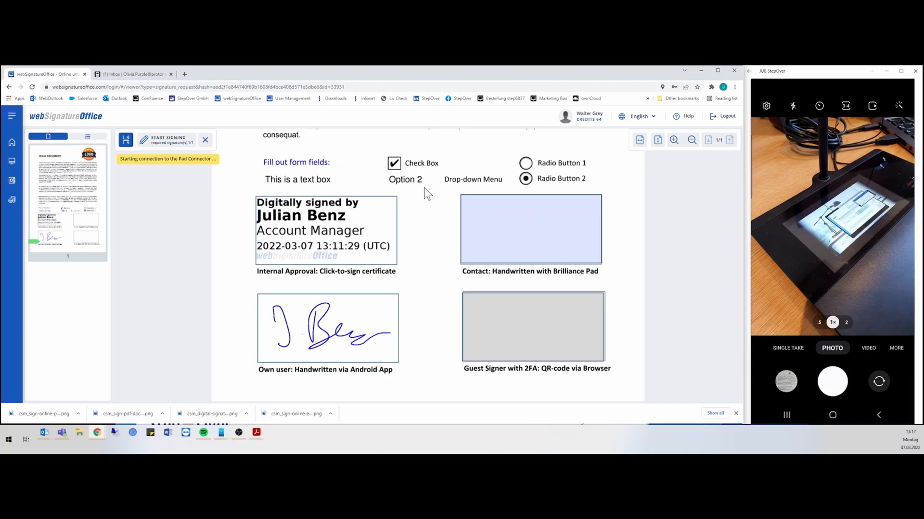
click(168, 149)
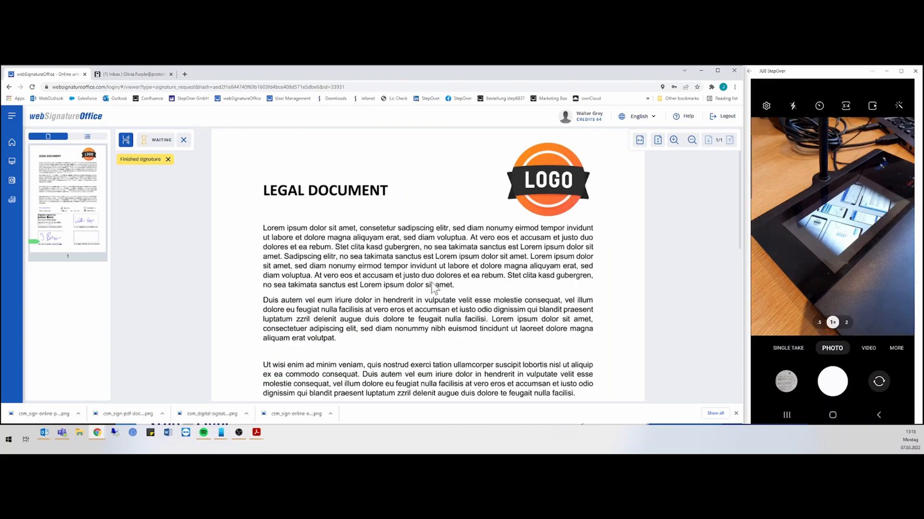
scroll(432, 287, down, 8)
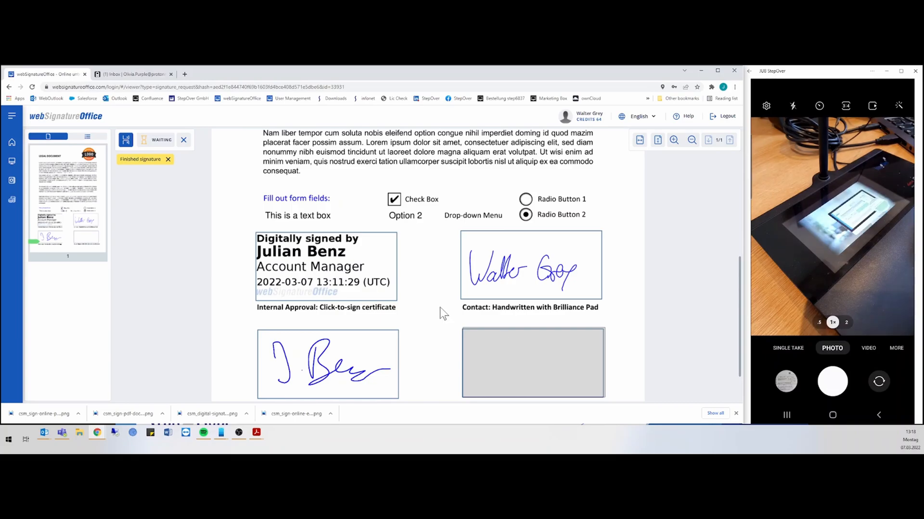
click(167, 159)
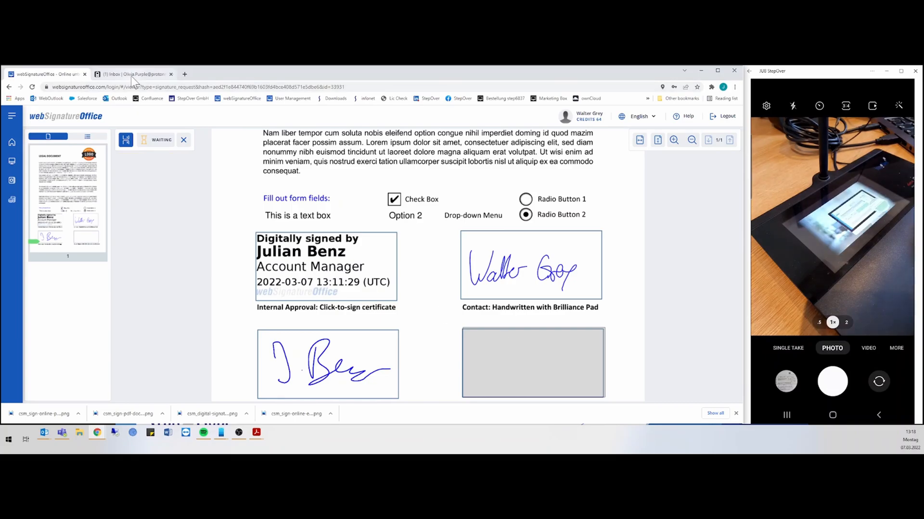
click(131, 75)
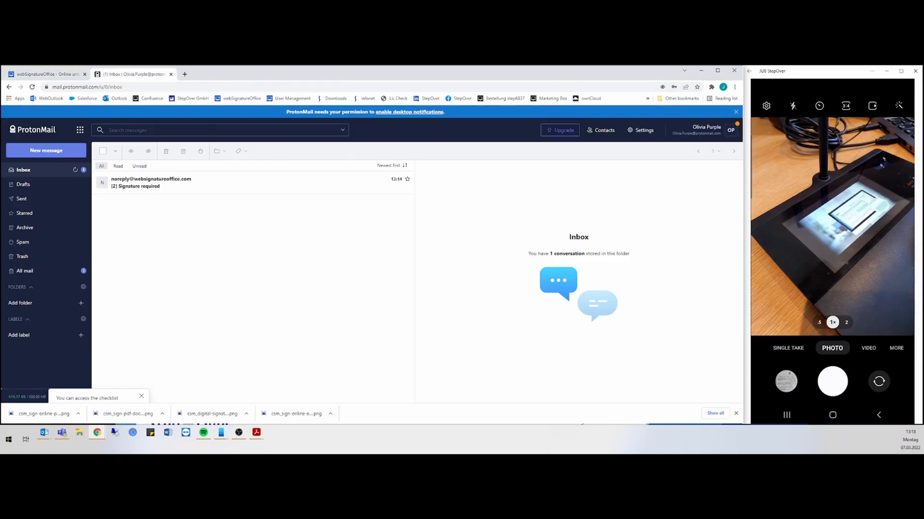
Open the noreply 'Signature required' e-mail and follow its 'Click here and sign' link
click(169, 184)
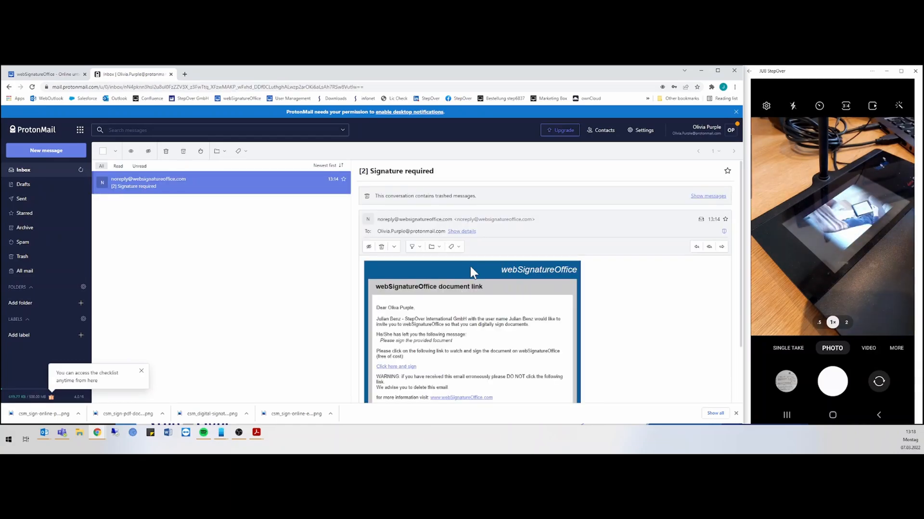
scroll(469, 270, down, 1)
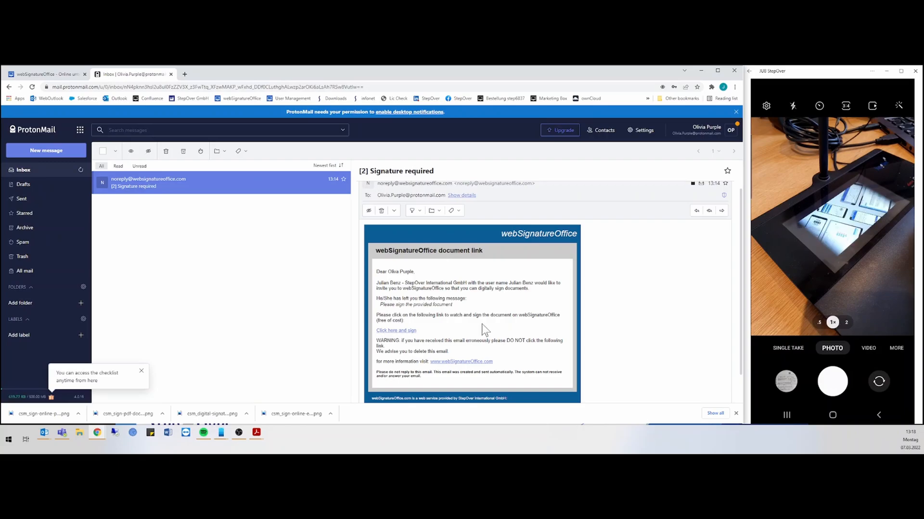
click(395, 332)
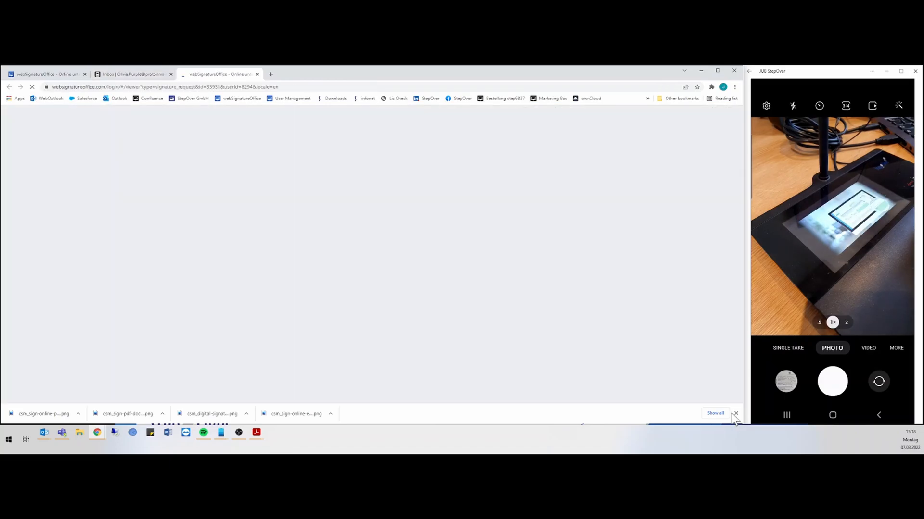
Dismiss the downloads bar, accept the terms of use, and verify the guest with the received SMS token
click(735, 414)
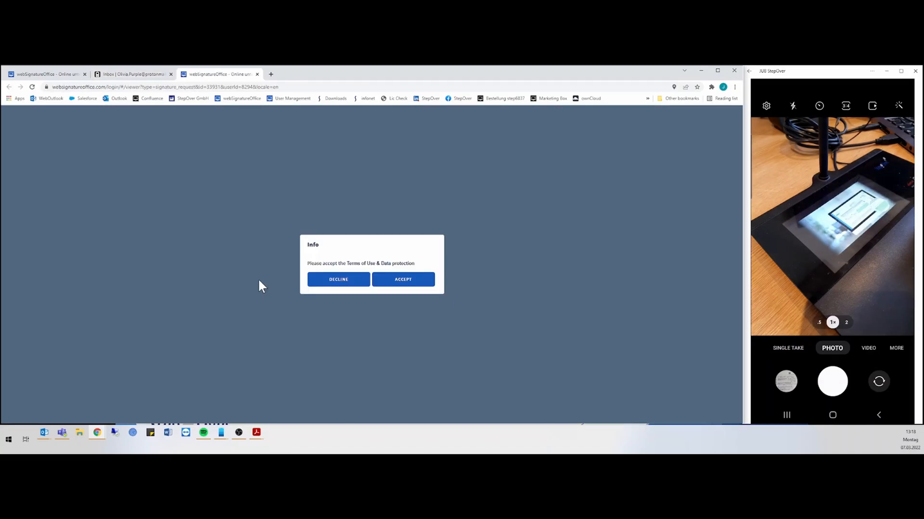
click(396, 280)
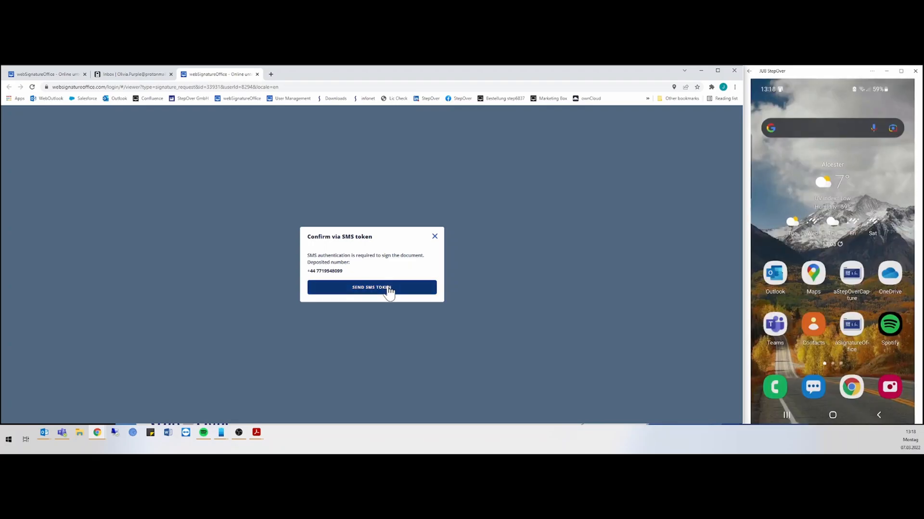
click(388, 291)
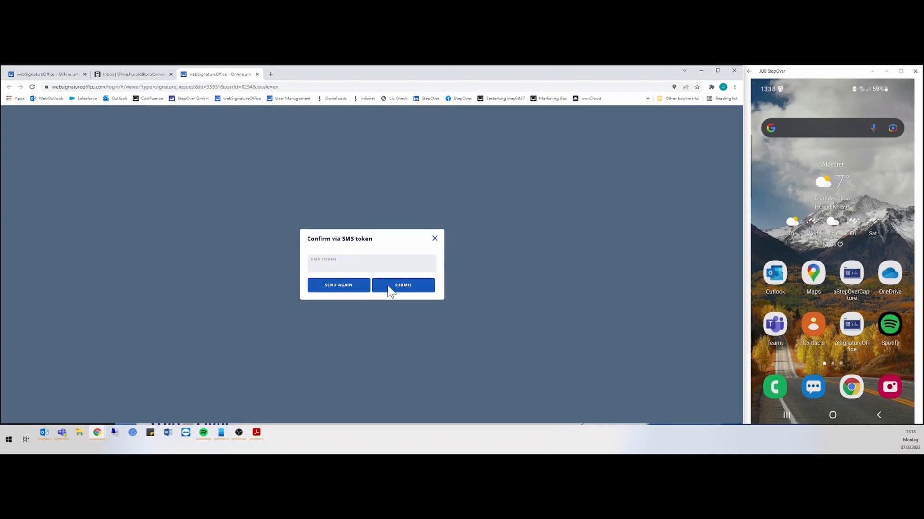
click(372, 264)
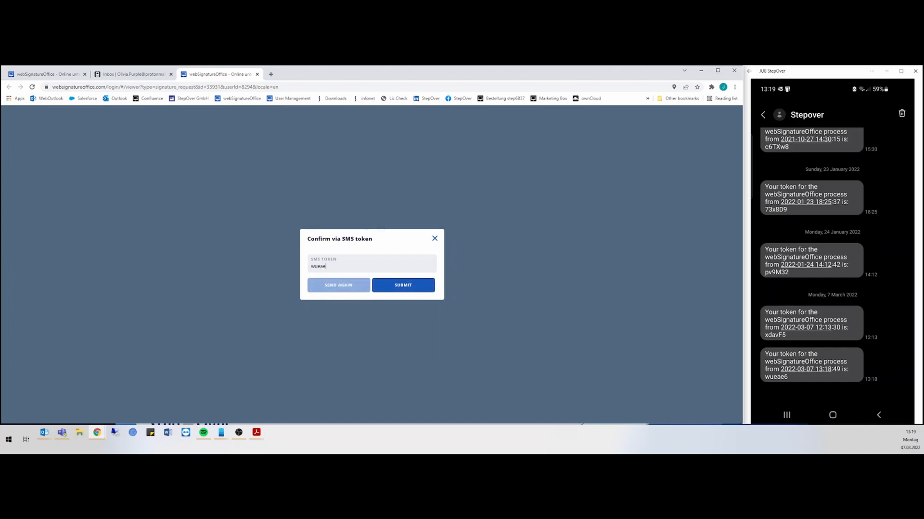
click(395, 287)
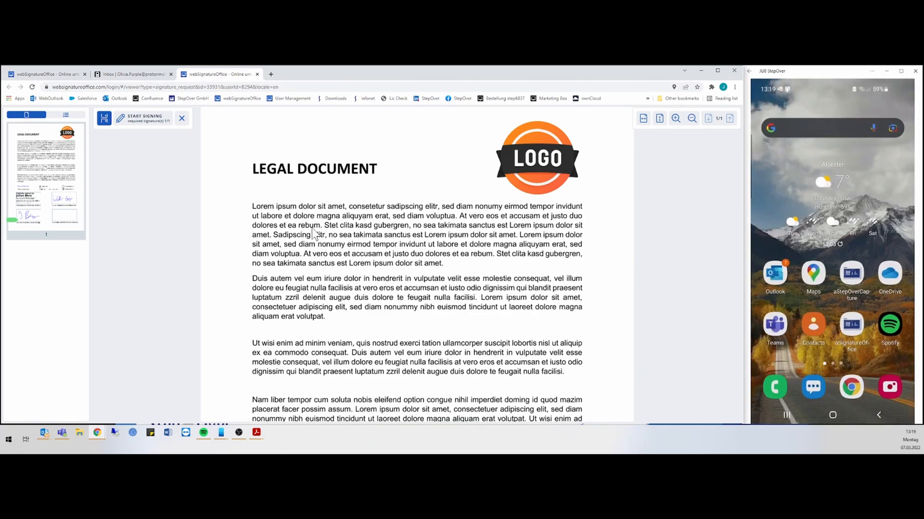
Start signing as the guest signer using the Smartphone/Tablet option
scroll(454, 234, down, 6)
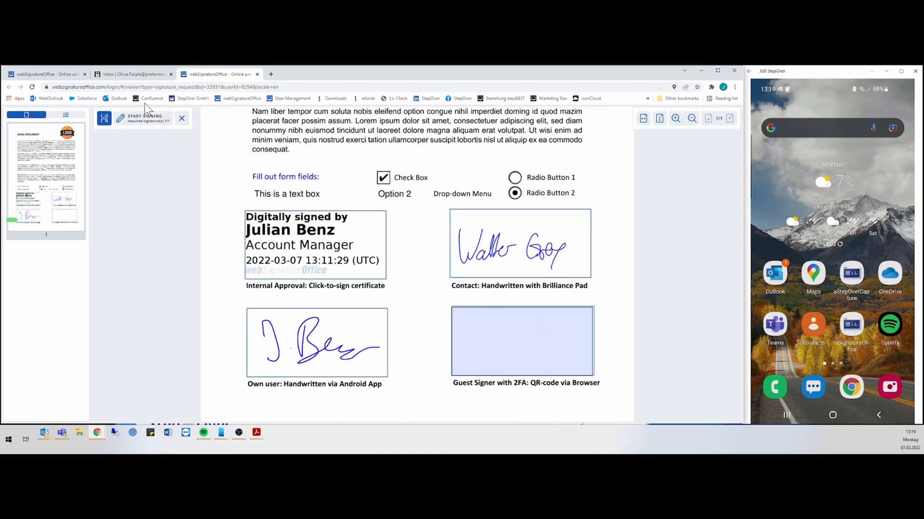
click(132, 127)
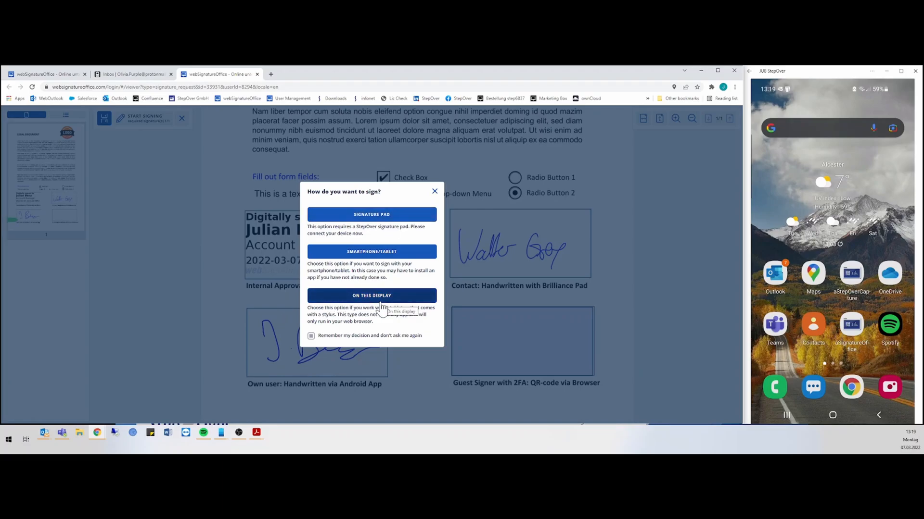
click(377, 255)
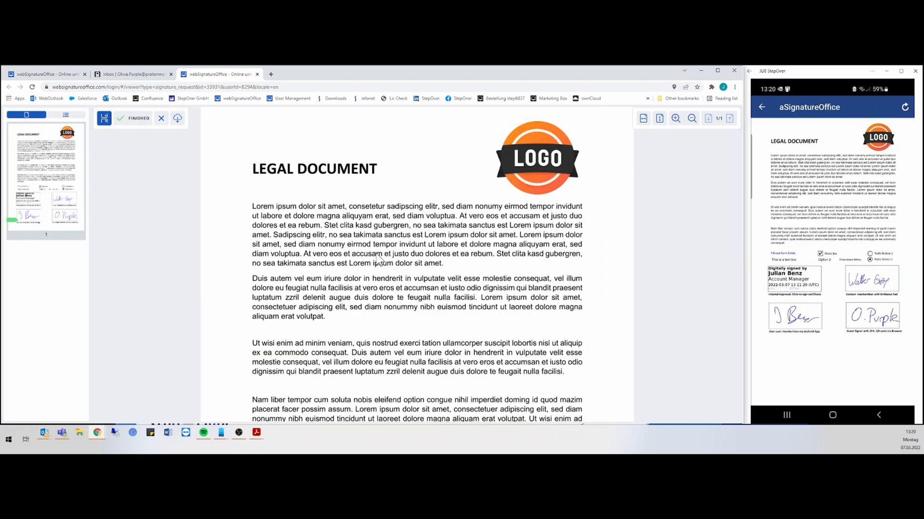
Scroll down to review the filled signature boxes on the finished document
scroll(411, 265, down, 5)
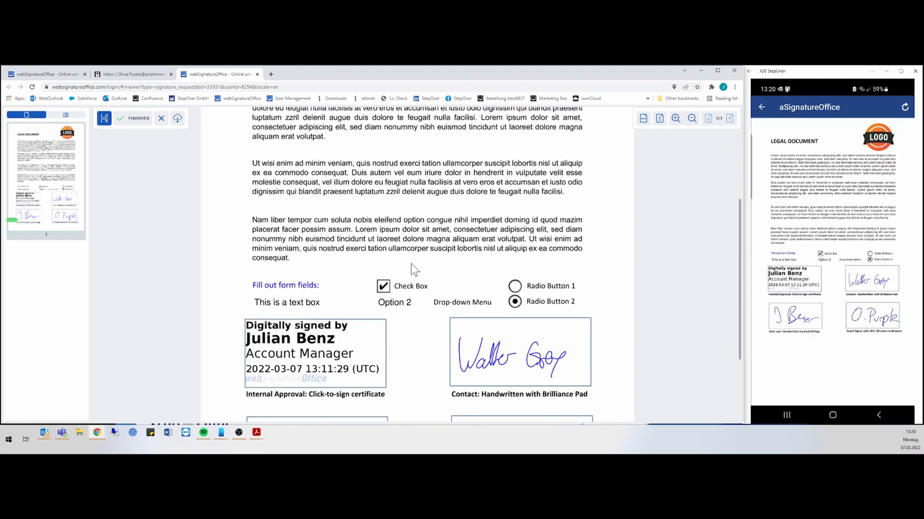
scroll(411, 272, down, 1)
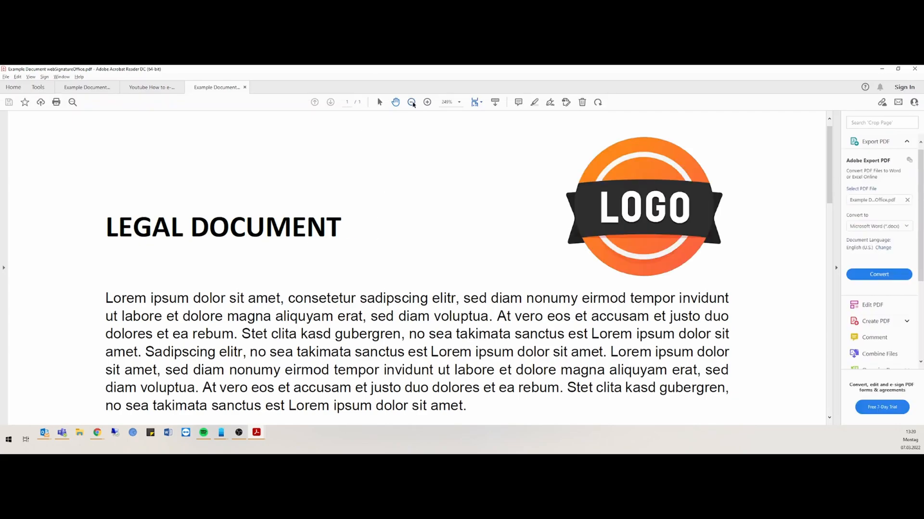
Zoom out twice on the signed PDF and scroll down to inspect its signature boxes
click(411, 102)
click(411, 102)
scroll(431, 238, down, 5)
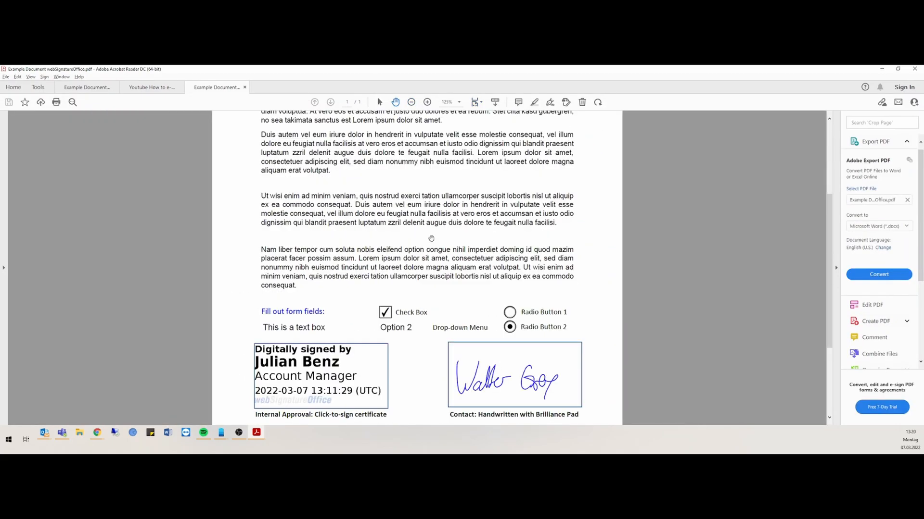
scroll(431, 239, down, 3)
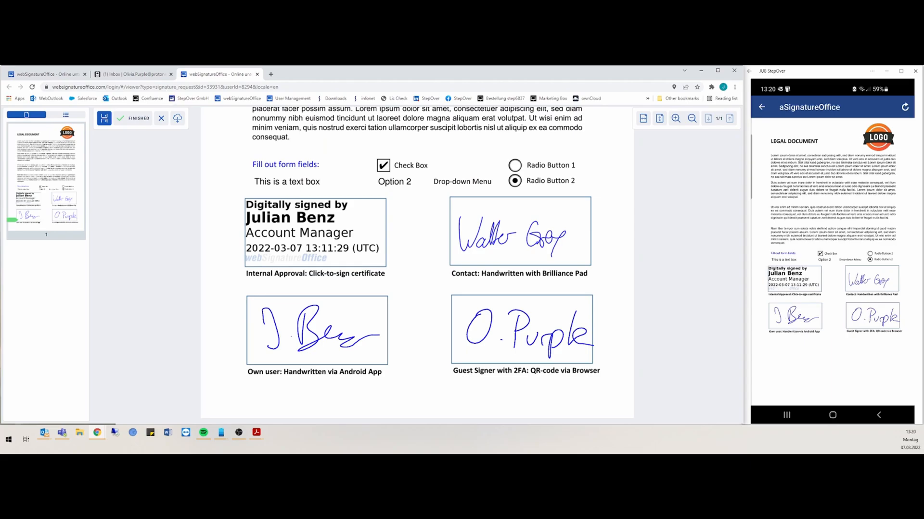
Return to the ProtonMail inbox and open the '[2] Signature request finished' e-mail
click(140, 78)
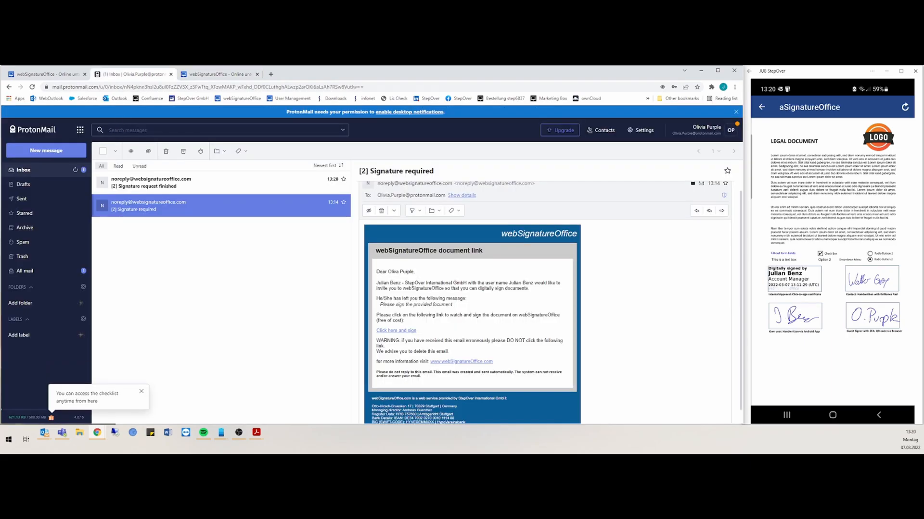
click(74, 172)
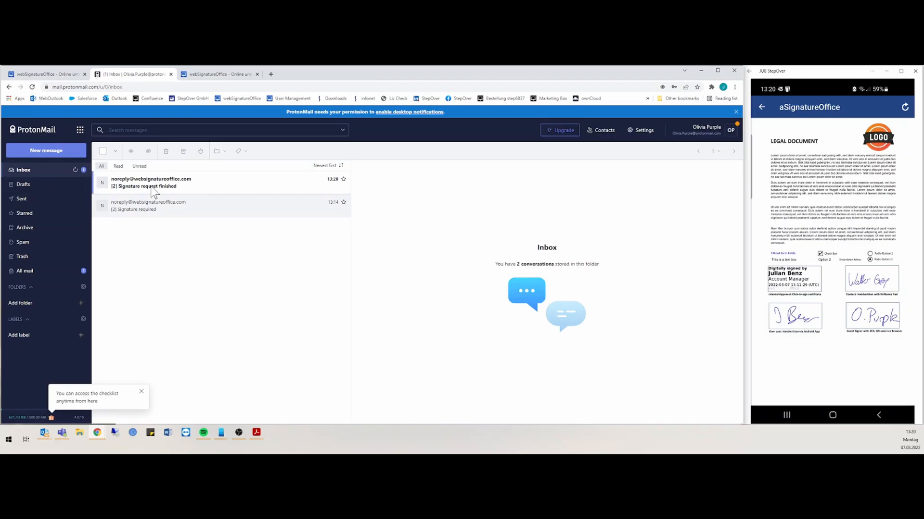
click(125, 192)
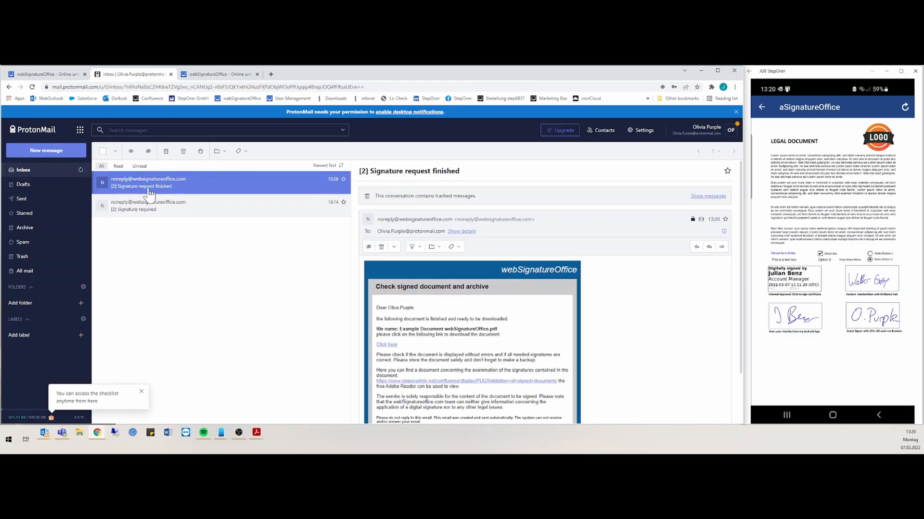